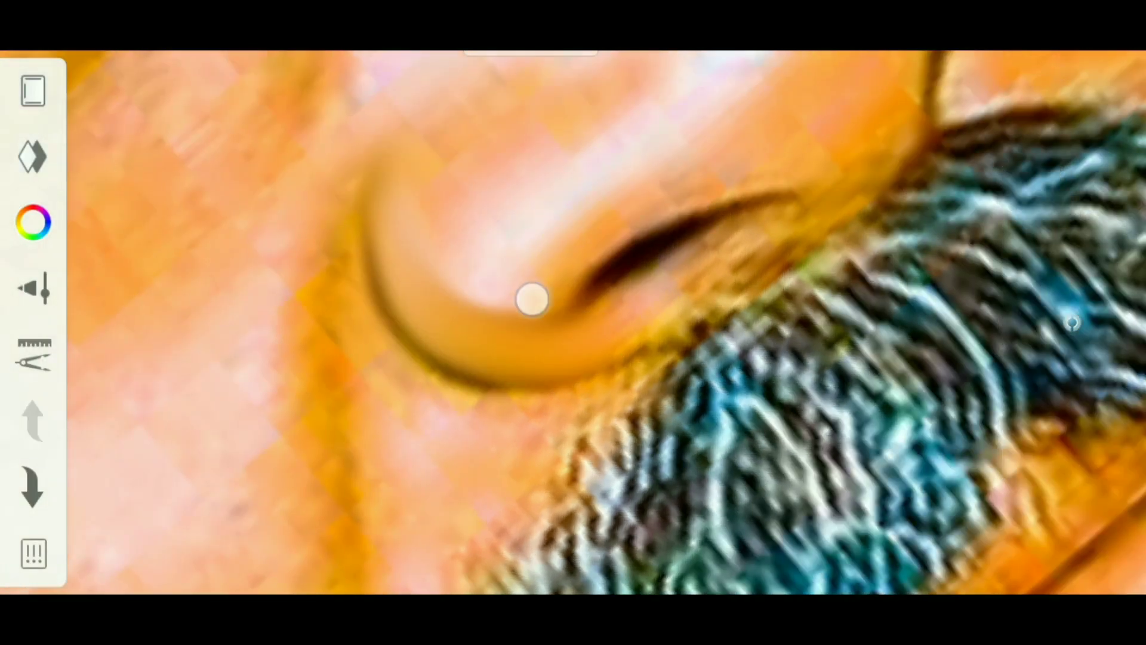
Step: Zoom and rotate close onto the nostril, blending its outline with the airbrush
mouse_move(623, 216)
left_mouse_down()
mouse_move(507, 138)
mouse_move(533, 278)
left_mouse_up()
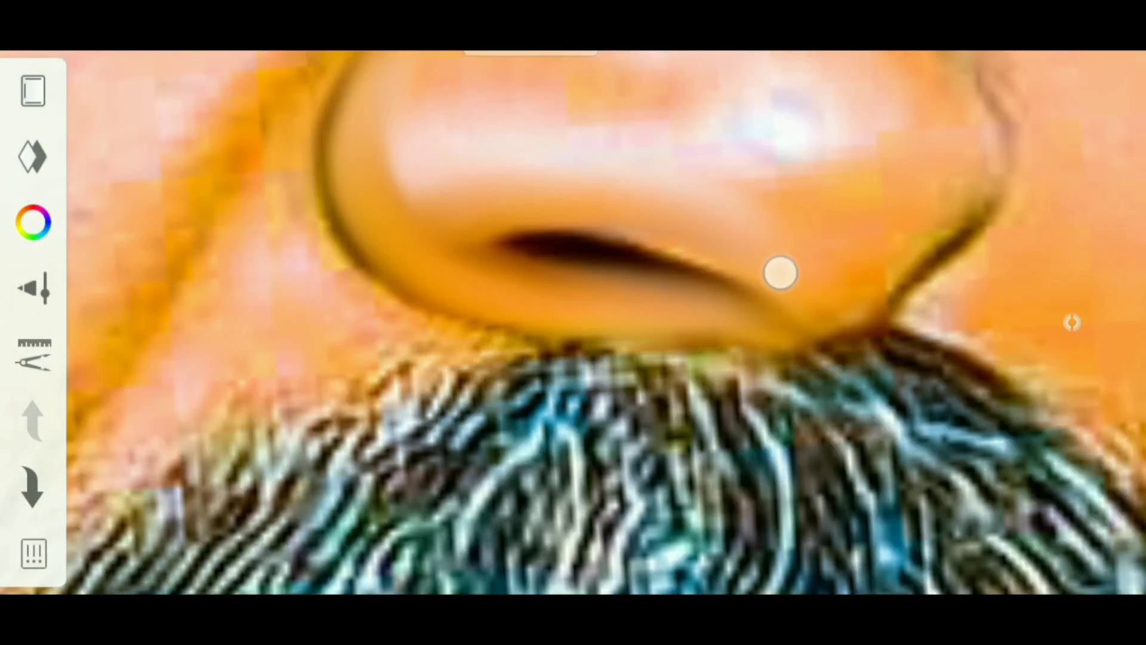
mouse_move(797, 316)
left_mouse_down()
mouse_move(622, 258)
mouse_move(722, 297)
left_mouse_up()
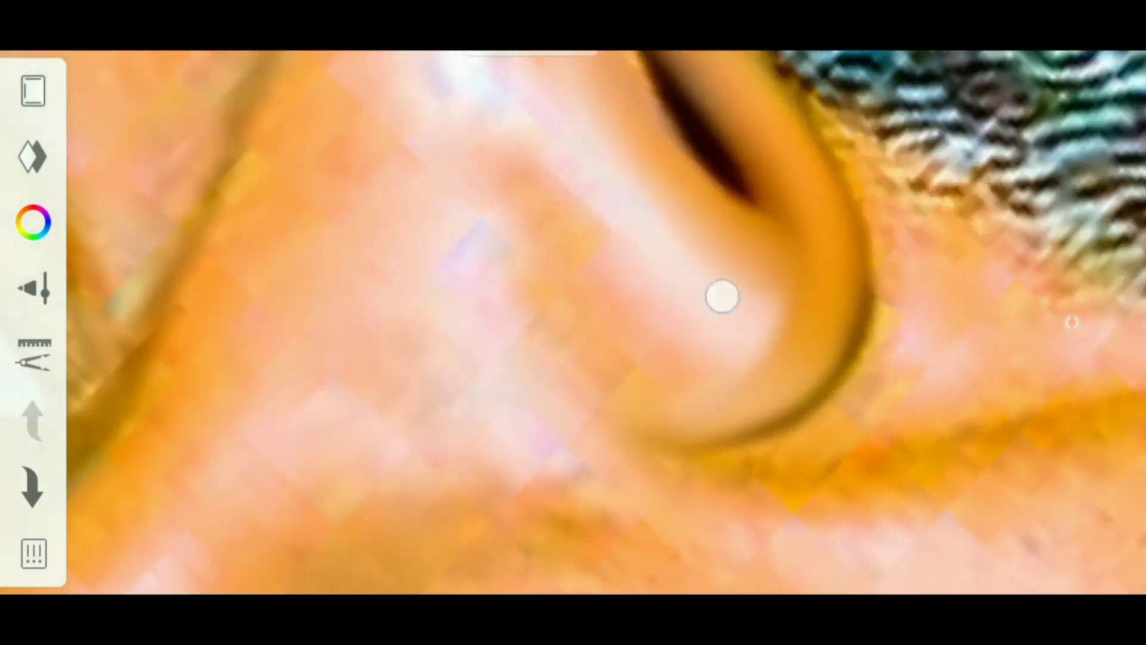
mouse_move(579, 305)
left_mouse_down()
mouse_move(702, 355)
mouse_move(648, 300)
mouse_move(748, 210)
mouse_move(1067, 307)
mouse_move(675, 297)
left_mouse_up()
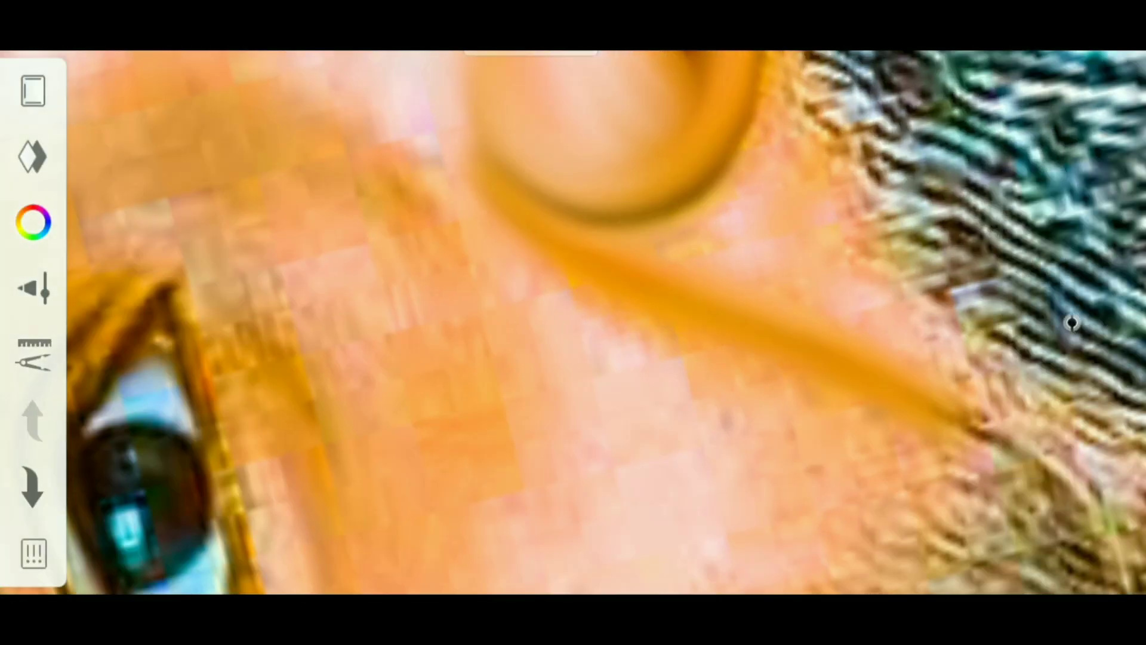
mouse_move(720, 353)
left_mouse_down()
mouse_move(719, 220)
mouse_move(671, 261)
mouse_move(621, 229)
left_mouse_up()
left_click_drag(757, 301, 634, 204)
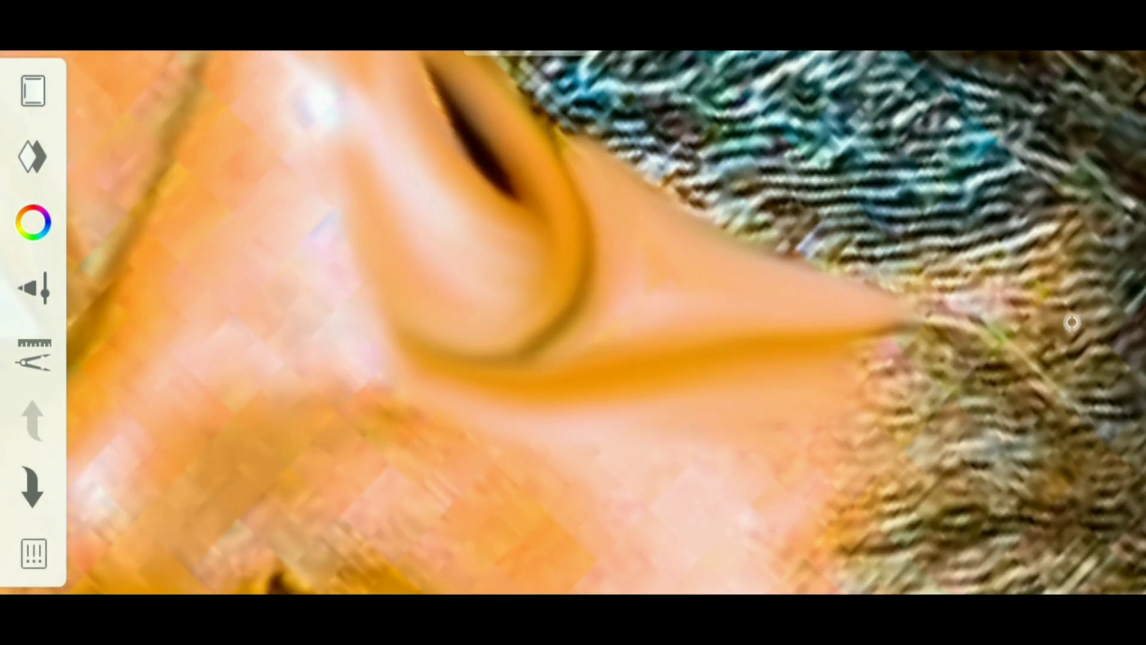
Step: Turn the nose vertical and smooth the nose-wing contour toward the eyes
left_click_drag(525, 353, 434, 310)
left_click_drag(550, 341, 600, 282)
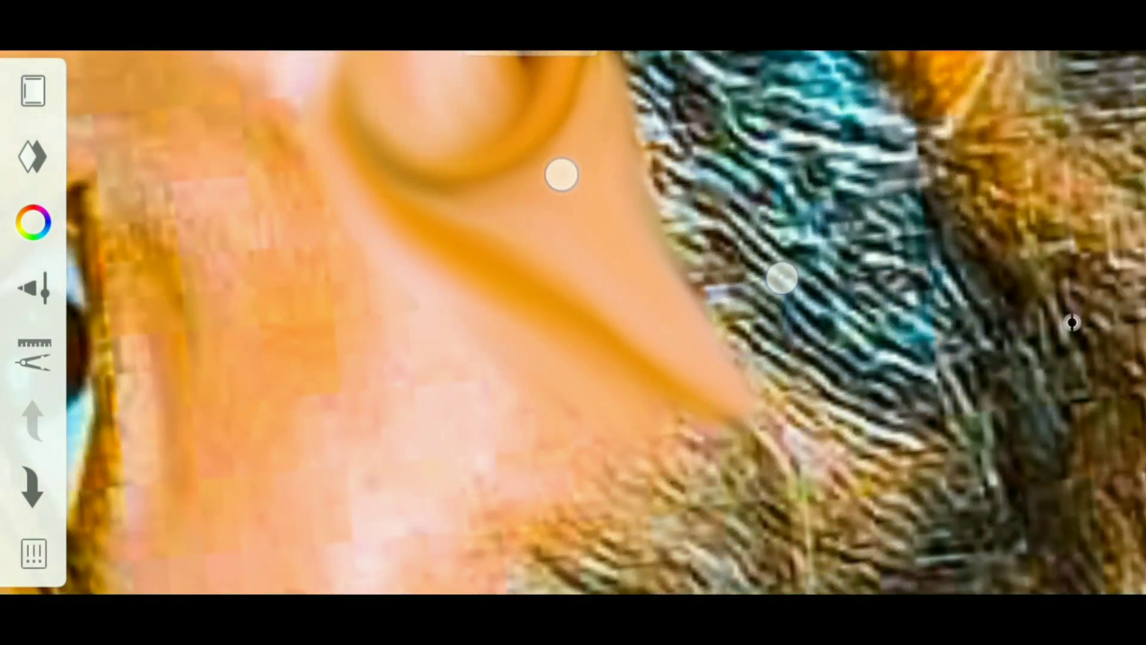
mouse_move(561, 174)
left_mouse_down()
mouse_move(623, 305)
mouse_move(486, 278)
mouse_move(471, 302)
left_mouse_up()
mouse_move(530, 269)
left_mouse_down()
mouse_move(619, 197)
mouse_move(737, 448)
left_mouse_up()
Step: Move to the nose and beard and pick the airbrush and colour
left_click_drag(271, 146, 231, 163)
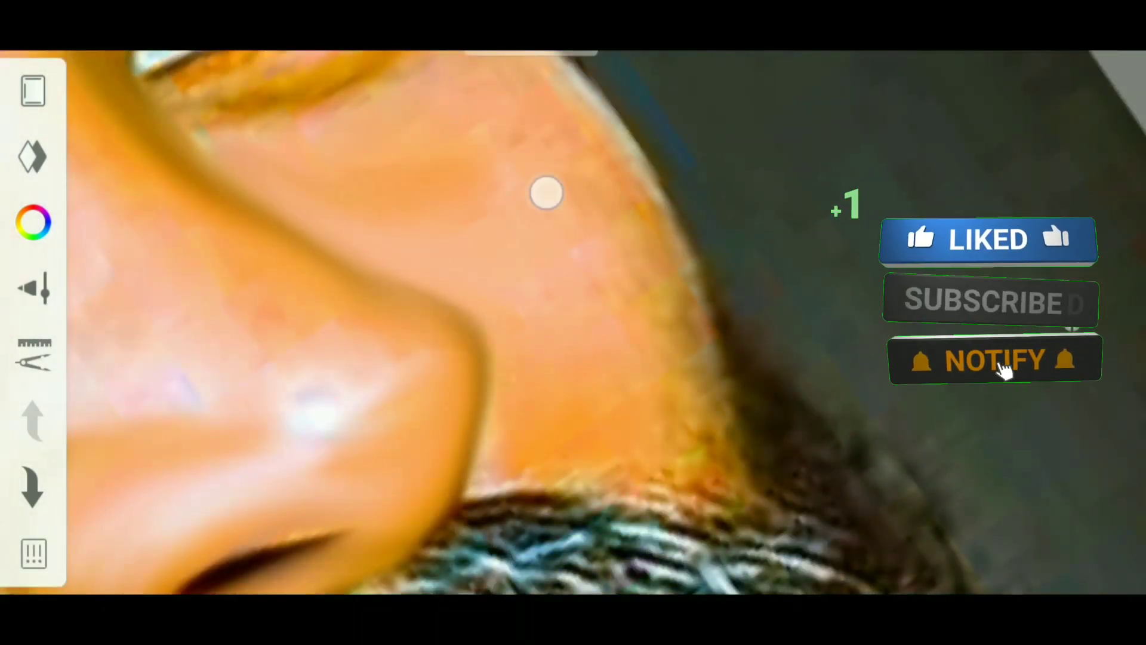
mouse_move(540, 231)
left_mouse_down()
mouse_move(593, 248)
mouse_move(757, 373)
mouse_move(699, 191)
mouse_move(588, 300)
left_mouse_up()
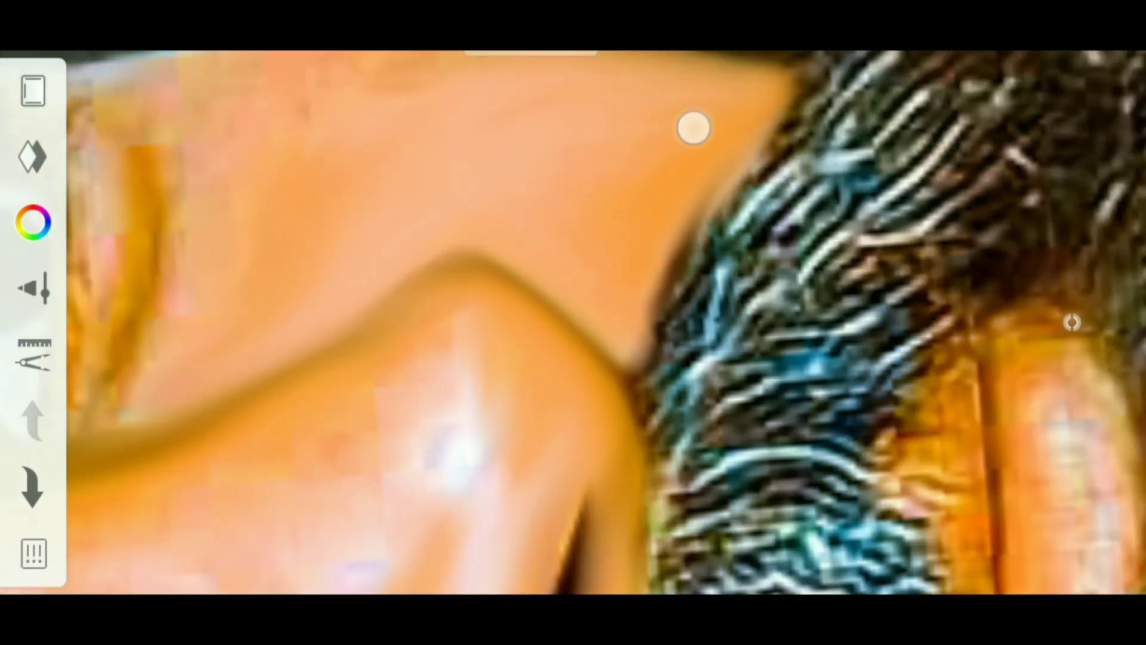
mouse_move(694, 127)
left_mouse_down()
mouse_move(616, 191)
mouse_move(758, 233)
mouse_move(809, 197)
mouse_move(972, 277)
left_mouse_up()
left_click(1072, 322)
left_click(543, 315)
Step: Zoom and rotate close onto the lips and airbrush them smooth
mouse_move(585, 358)
left_mouse_down()
mouse_move(637, 314)
mouse_move(555, 238)
mouse_move(650, 402)
left_mouse_up()
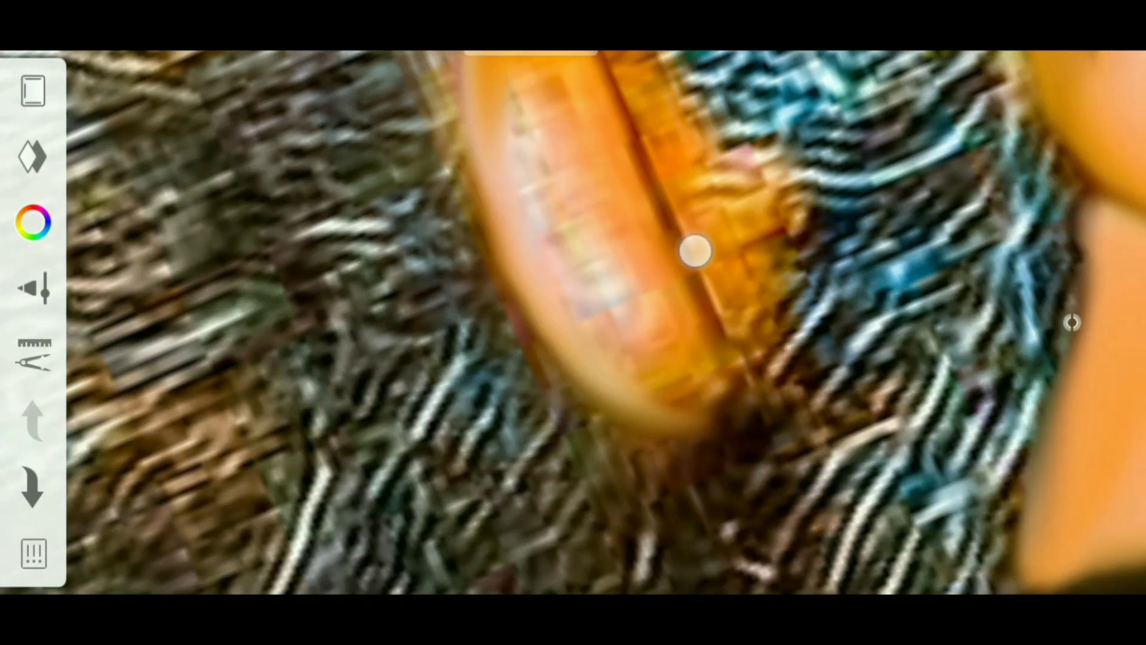
left_click_drag(561, 243, 633, 315)
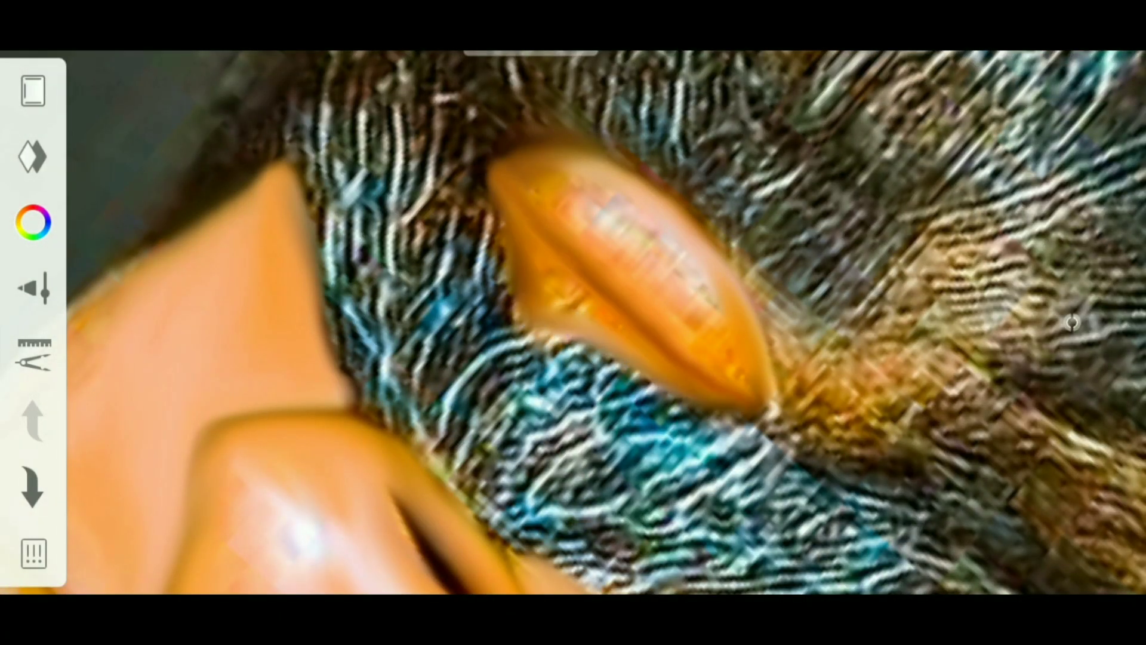
left_click_drag(538, 256, 573, 311)
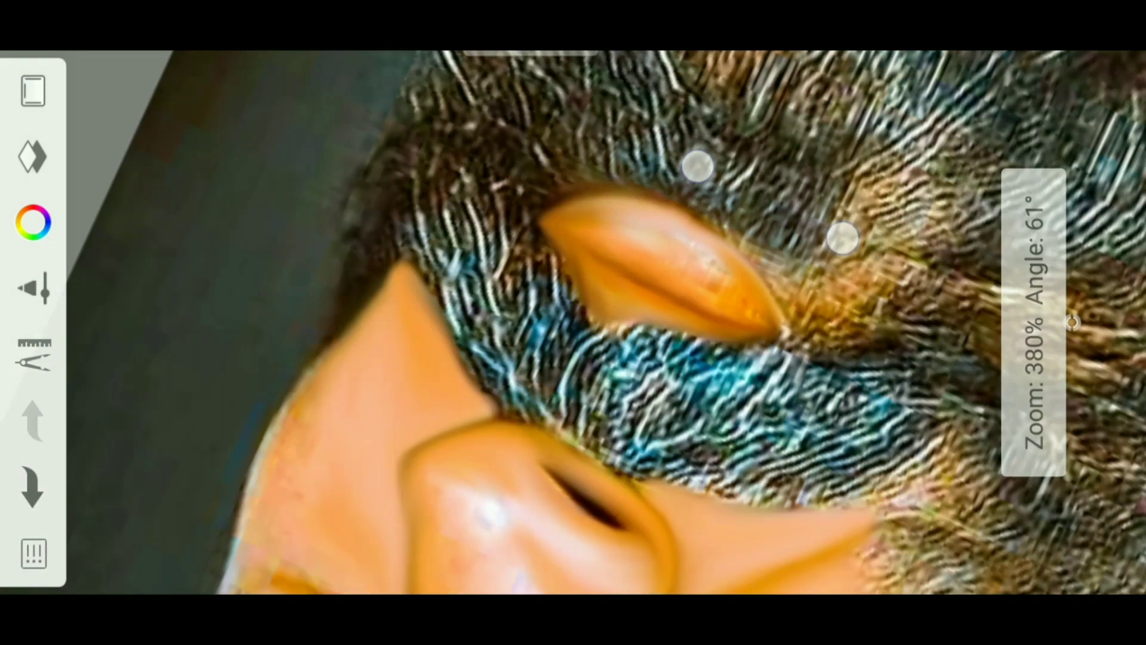
left_click_drag(696, 161, 639, 389)
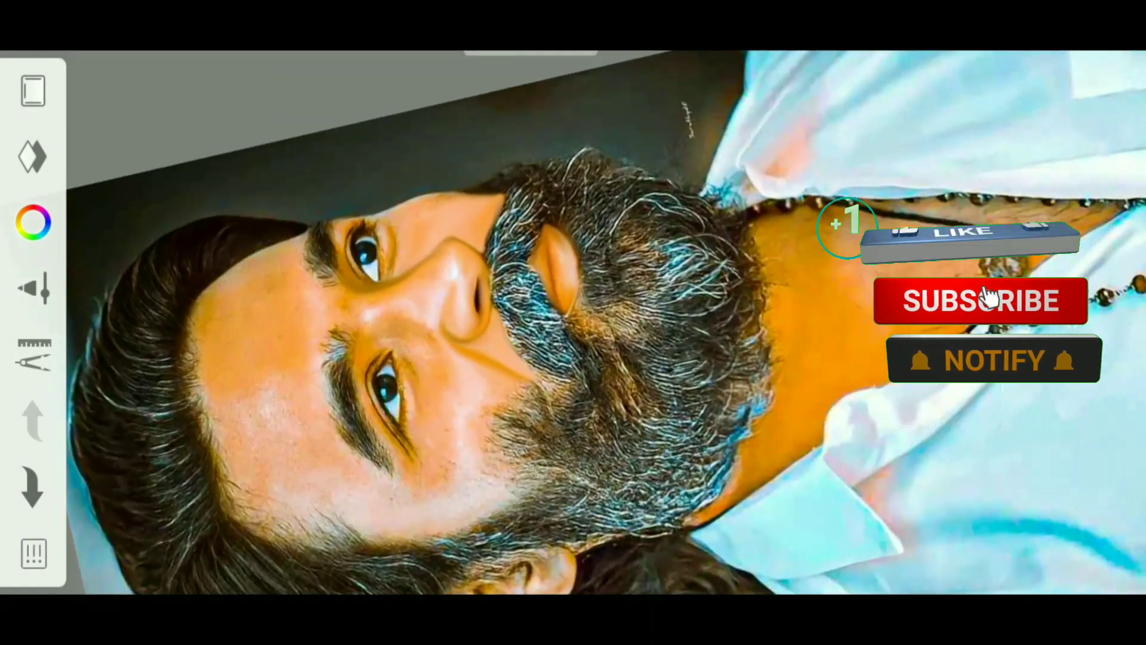
Step: Paint a soft tan stroke from the eye corner along the lower eyelid
left_click_drag(712, 248, 690, 273)
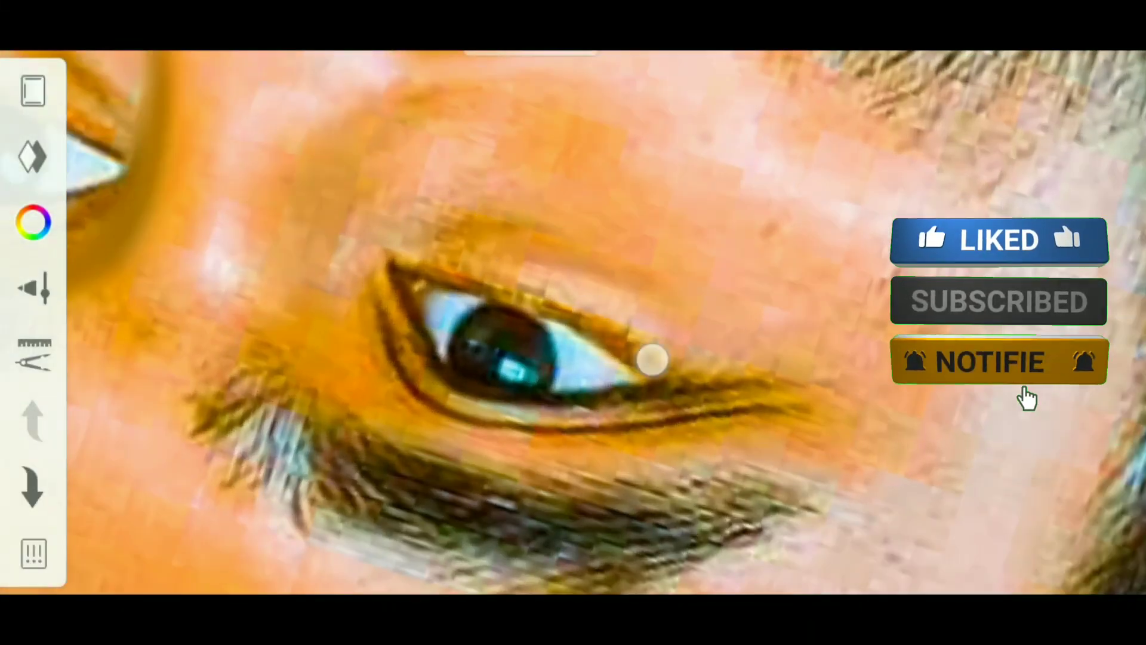
mouse_move(647, 361)
left_mouse_down()
mouse_move(784, 373)
mouse_move(621, 392)
left_mouse_up()
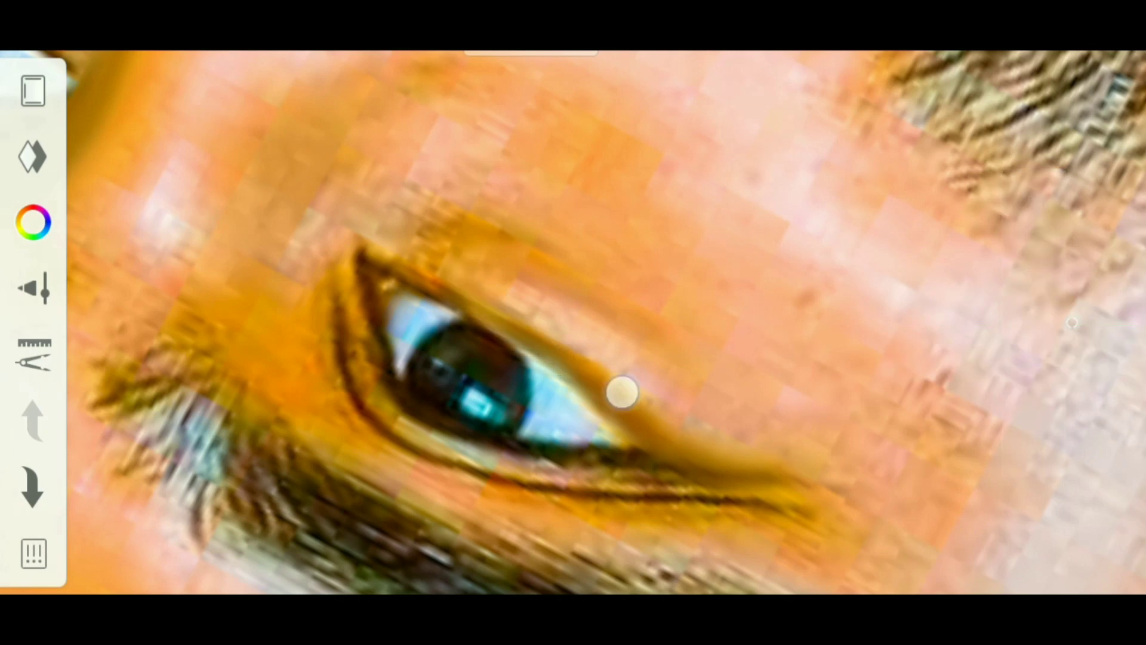
left_click_drag(350, 231, 524, 417)
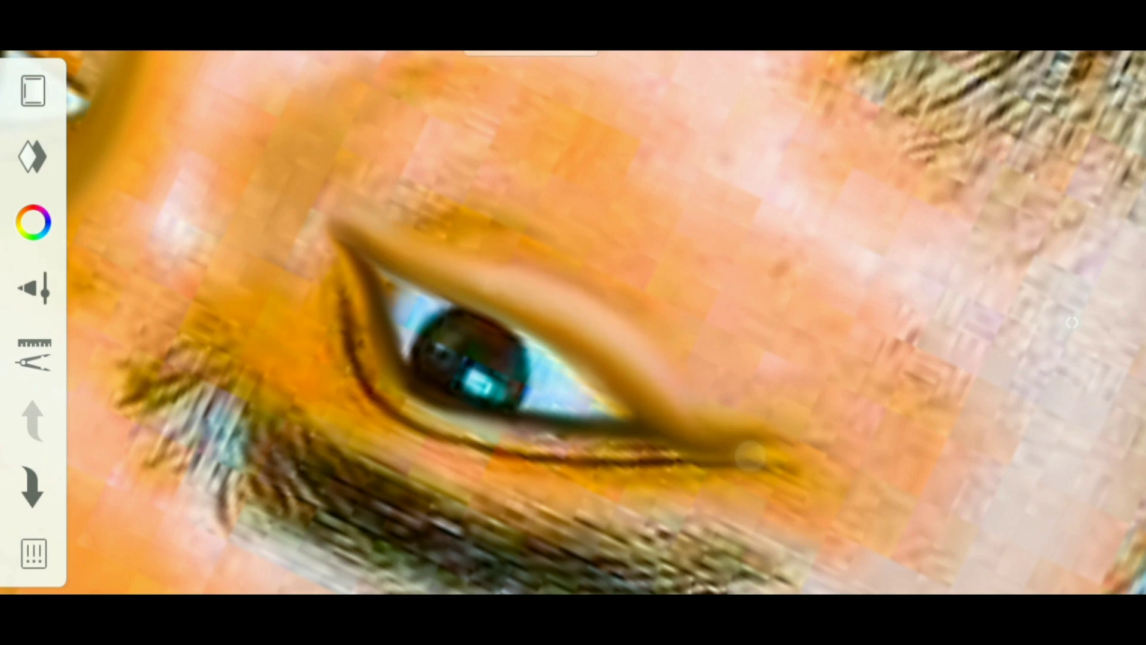
Step: Airbrush the upper and lower lid contours, zooming and rotating around the eye
left_click_drag(459, 230, 509, 189)
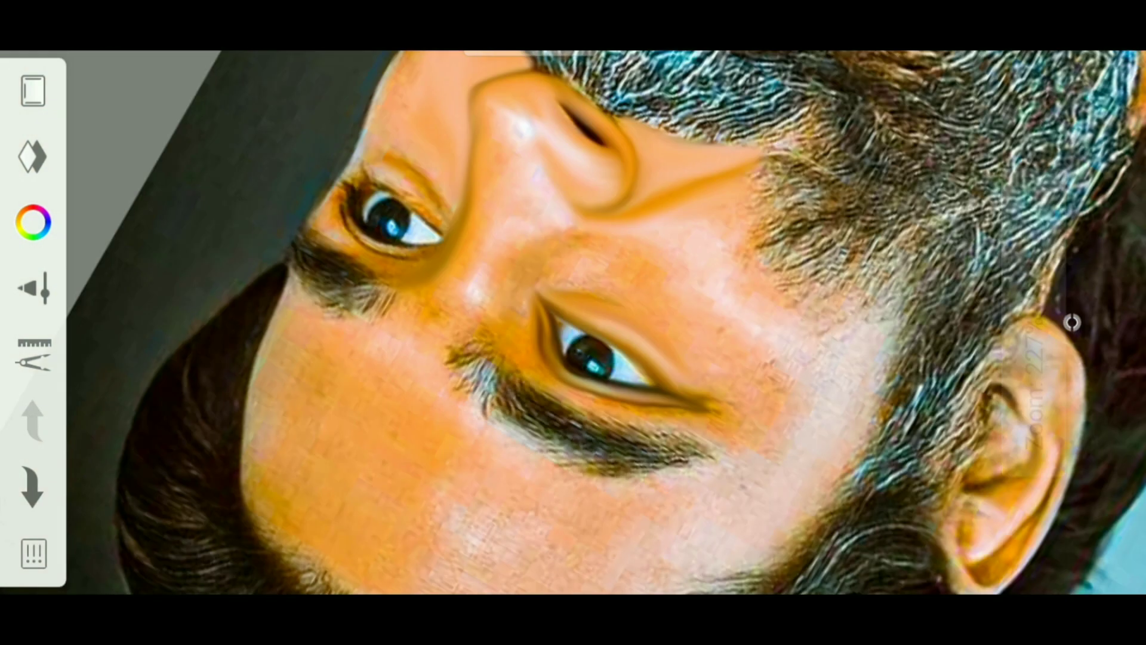
left_click_drag(400, 248, 401, 255)
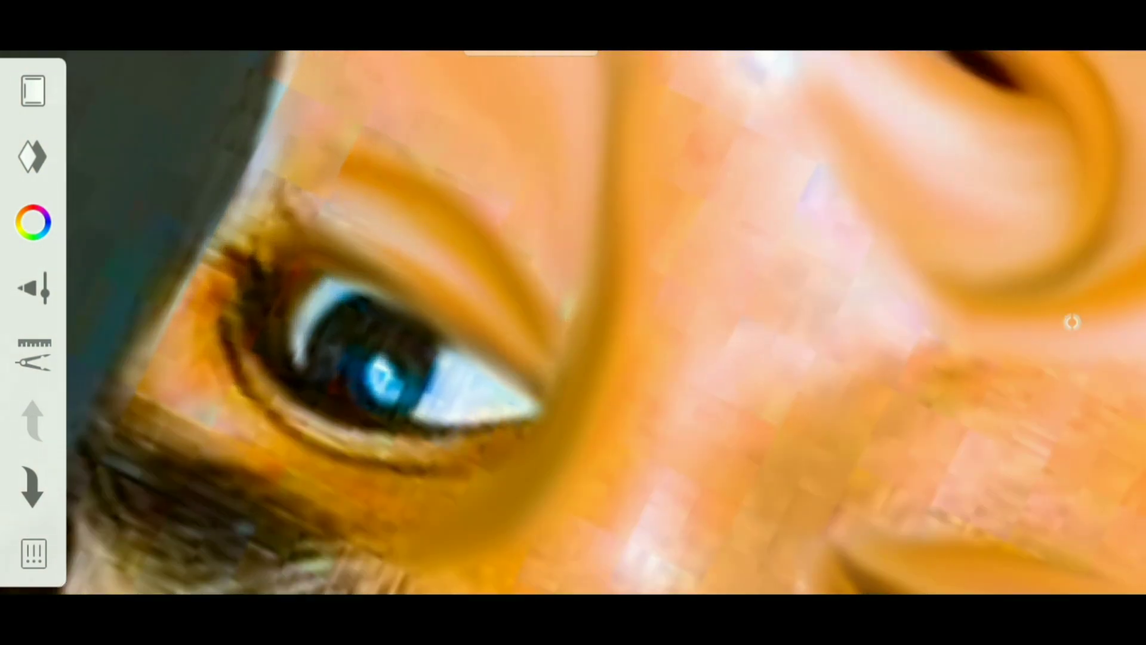
left_click_drag(541, 478, 576, 346)
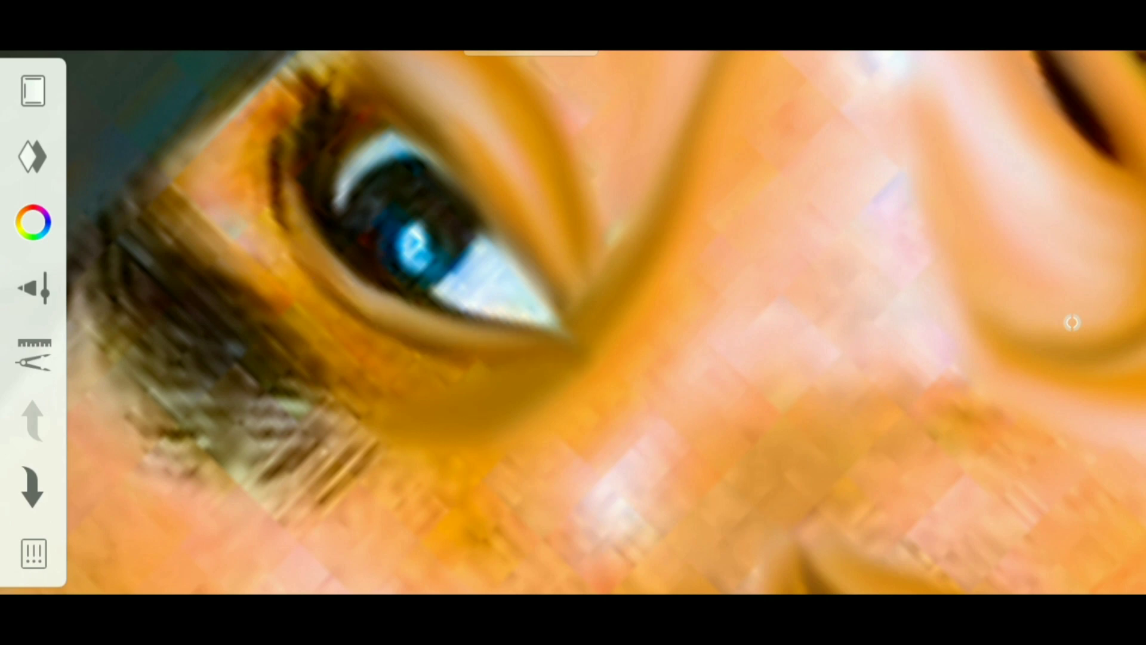
left_click_drag(553, 240, 518, 399)
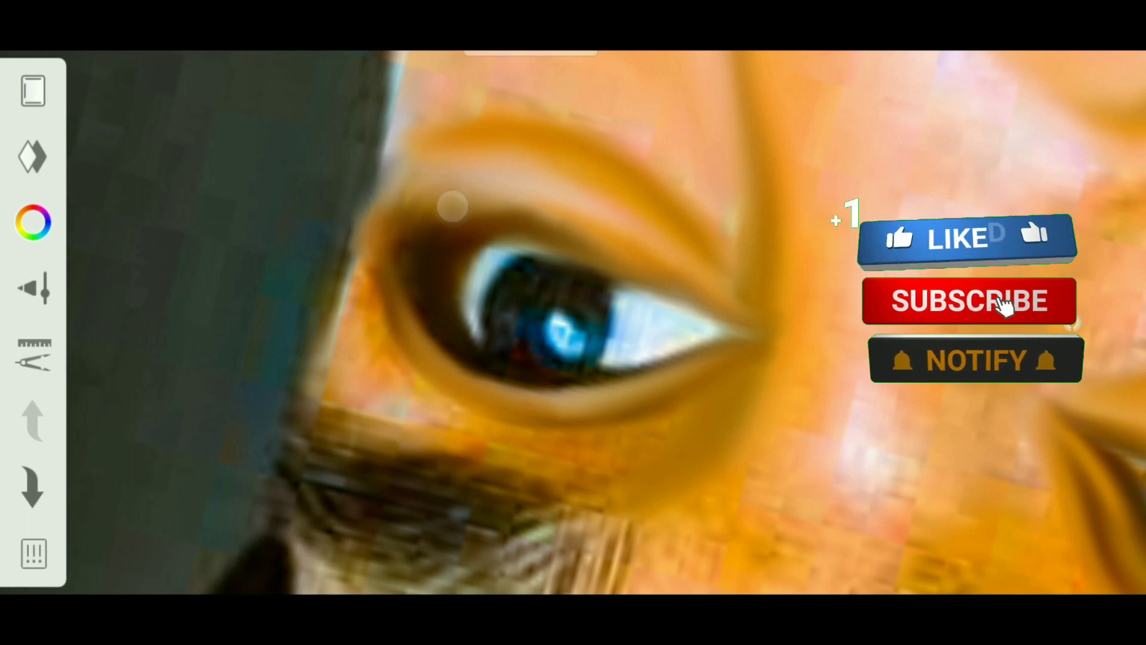
mouse_move(453, 202)
left_mouse_down()
mouse_move(520, 151)
mouse_move(443, 227)
left_mouse_up()
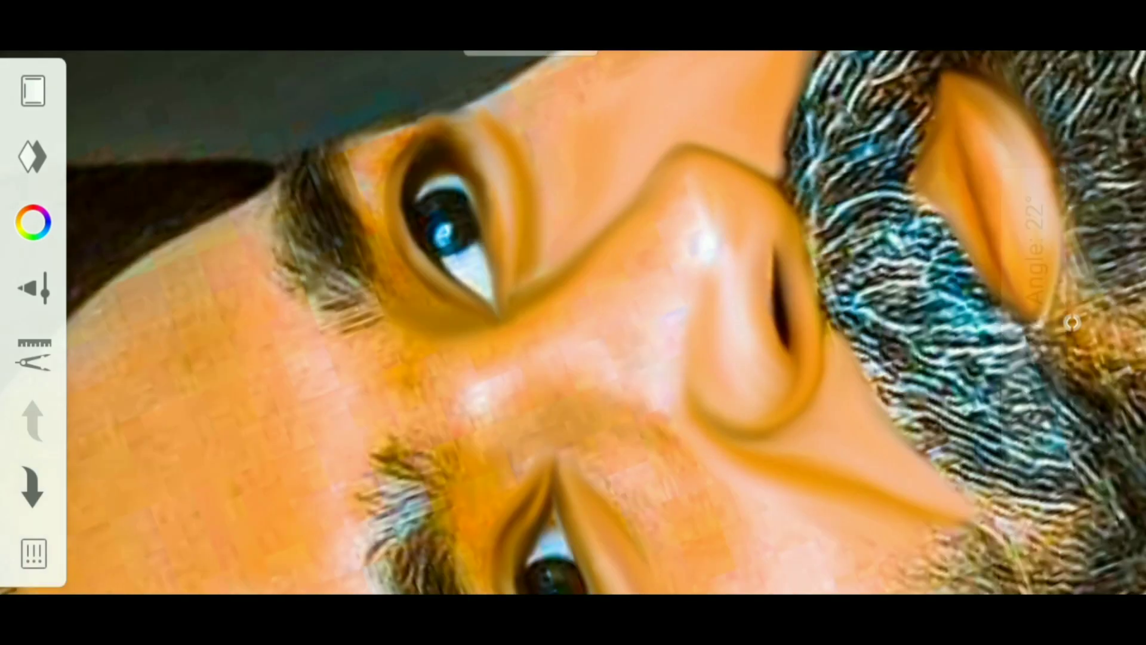
Step: Blend the dark hair at the other eye's corner and spread skin tone over the beard edge
left_click_drag(573, 322, 673, 275)
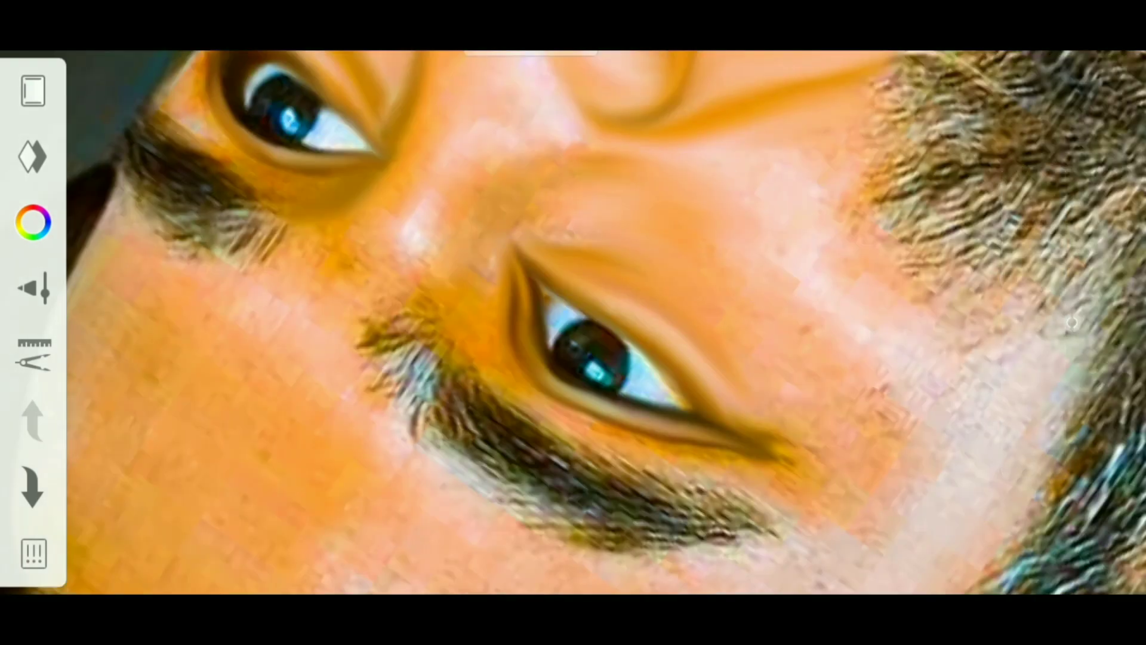
left_click_drag(624, 218, 718, 309)
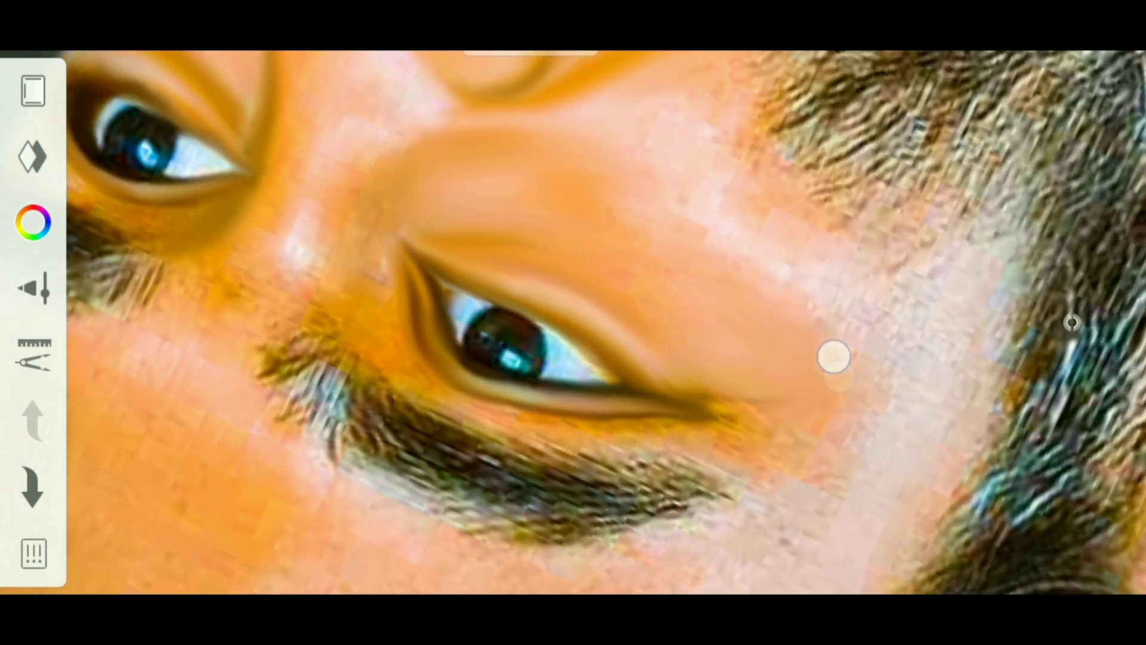
left_click_drag(834, 357, 718, 312)
left_click_drag(813, 265, 662, 249)
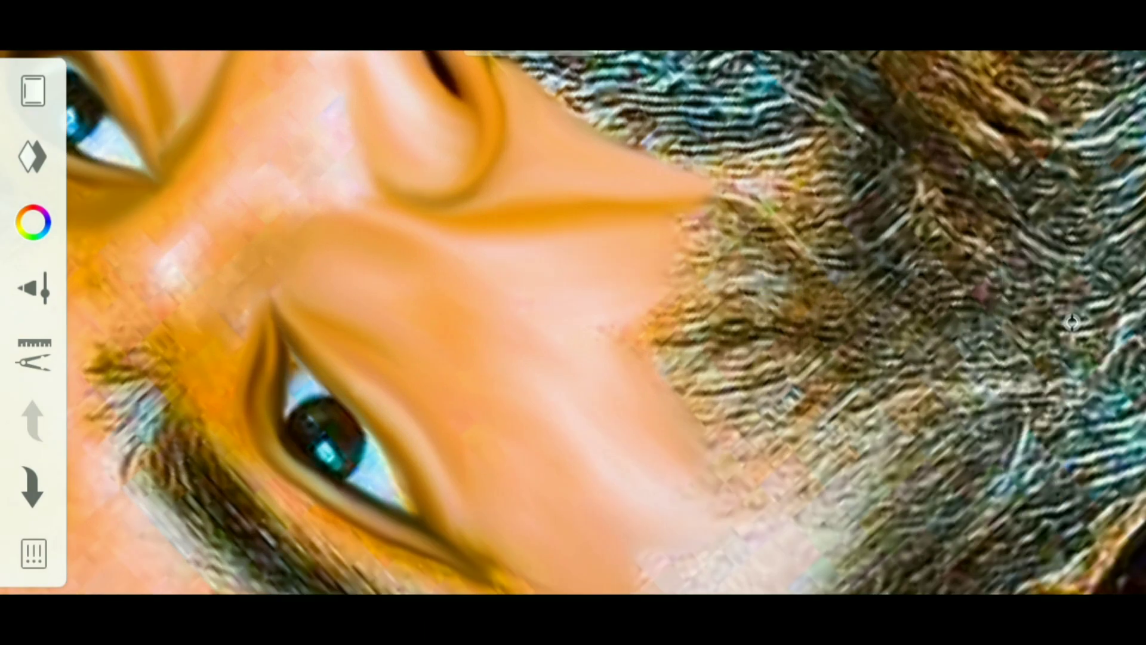
left_click_drag(453, 288, 537, 285)
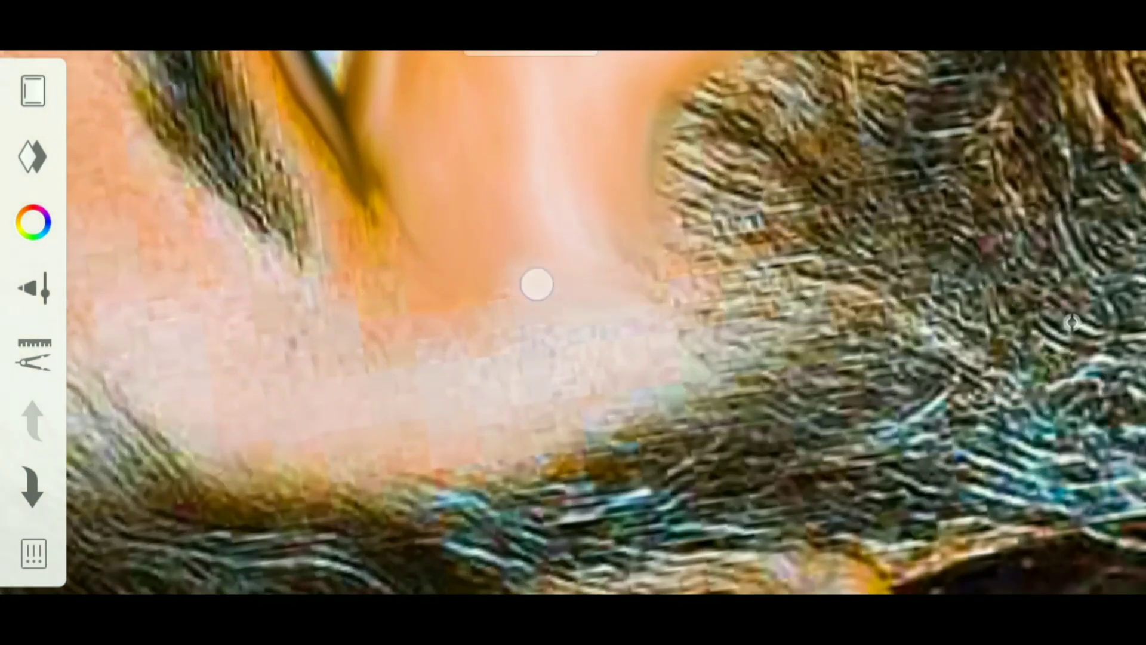
left_click_drag(347, 243, 444, 308)
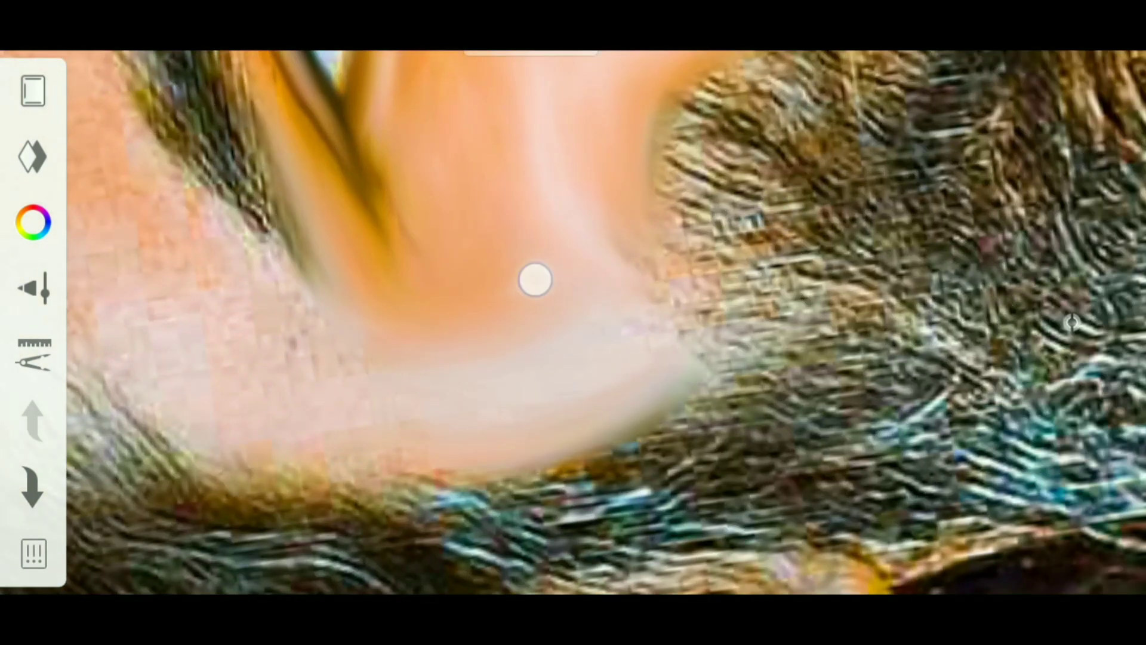
left_click_drag(690, 335, 578, 279)
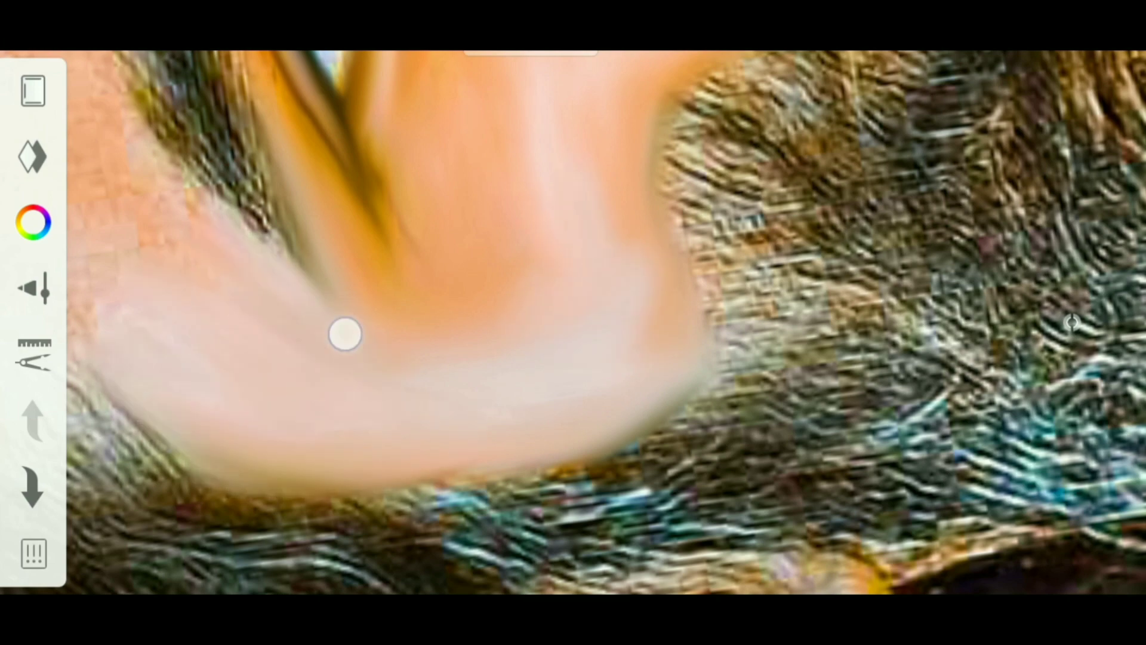
Step: Rotate the canvas and frame the nose and eye for soft blending
mouse_move(345, 333)
left_mouse_down()
mouse_move(604, 182)
mouse_move(507, 126)
mouse_move(543, 237)
left_mouse_up()
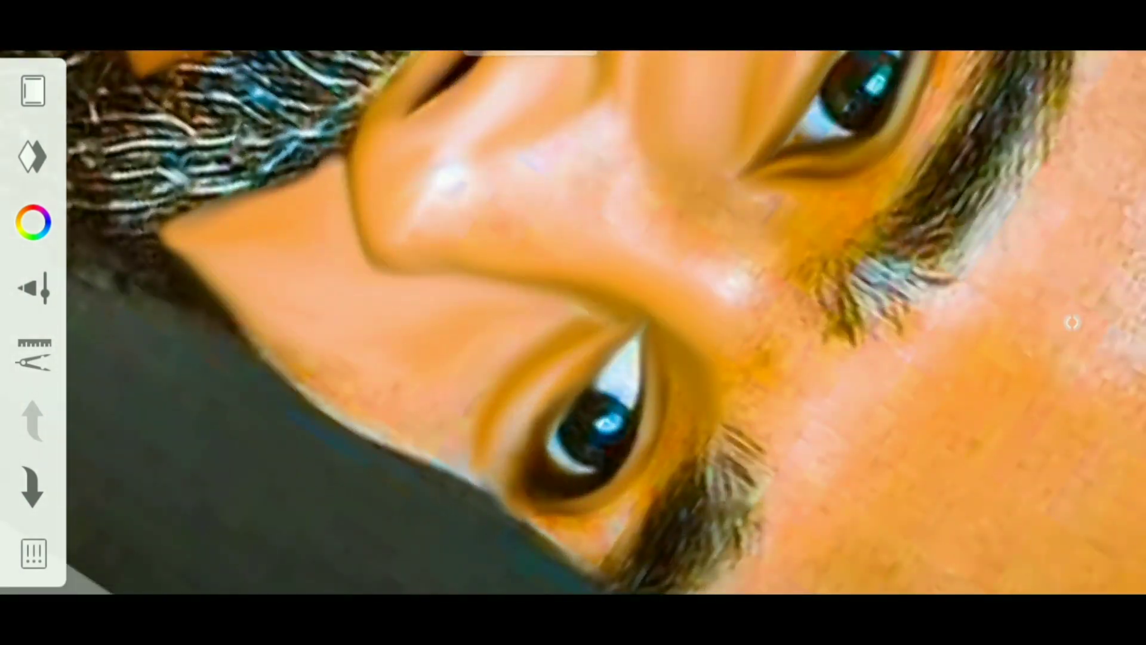
left_click_drag(667, 170, 602, 168)
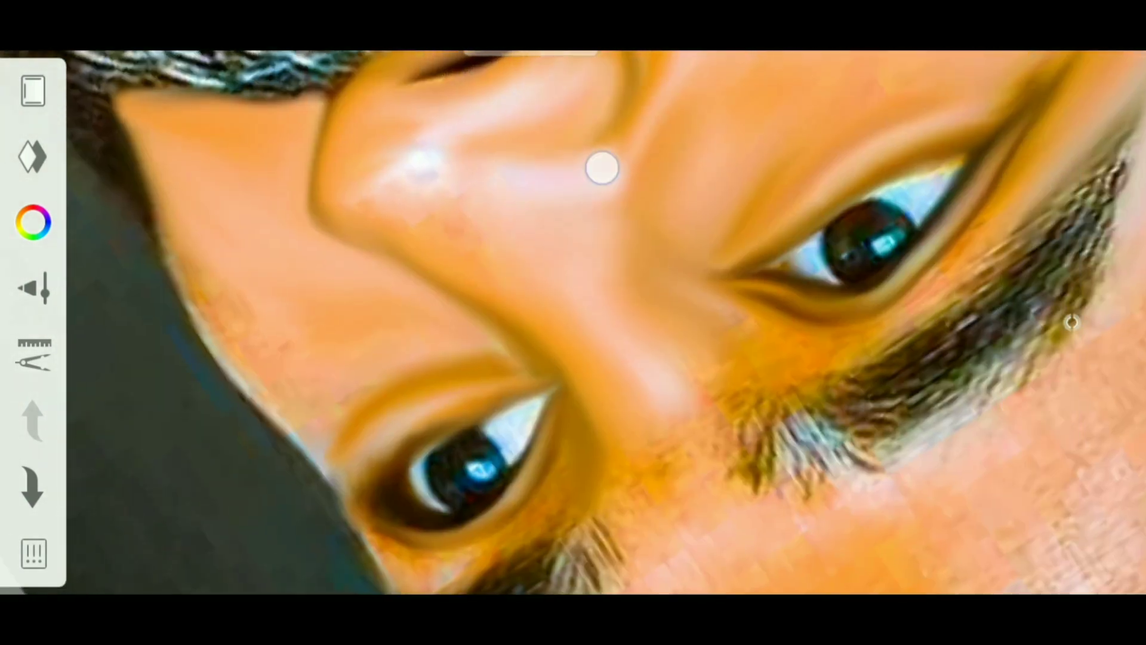
mouse_move(480, 195)
left_mouse_down()
mouse_move(553, 241)
mouse_move(410, 192)
mouse_move(466, 173)
mouse_move(562, 297)
left_mouse_up()
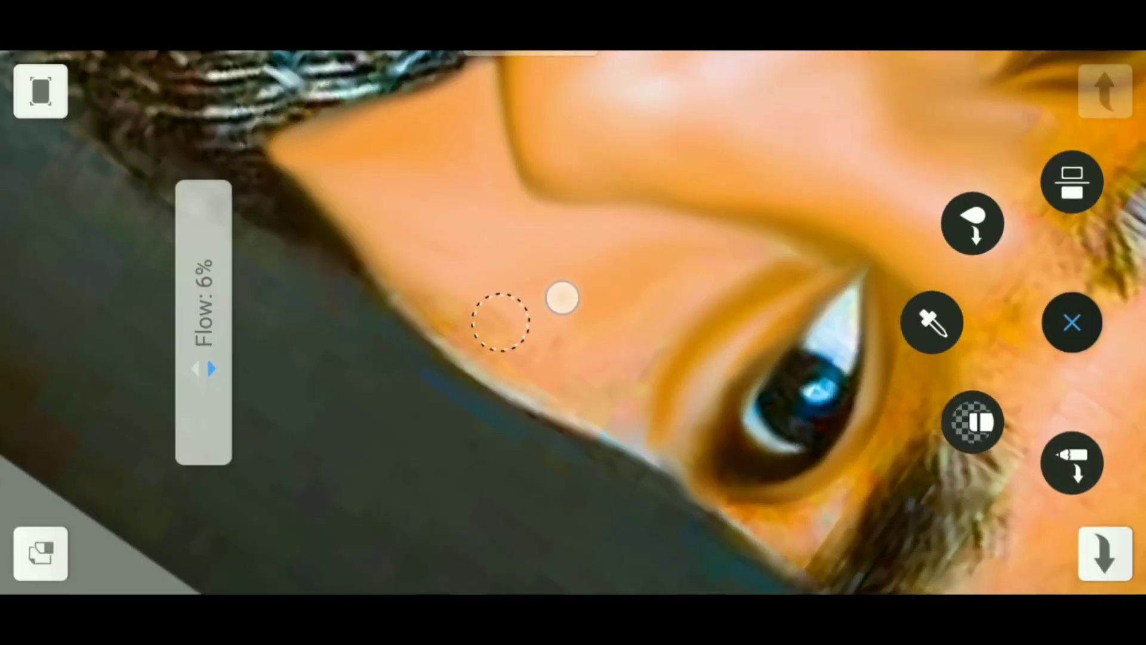
Step: Airbrush the textured cheek between eye and beard into smooth skin tones
left_click(556, 374)
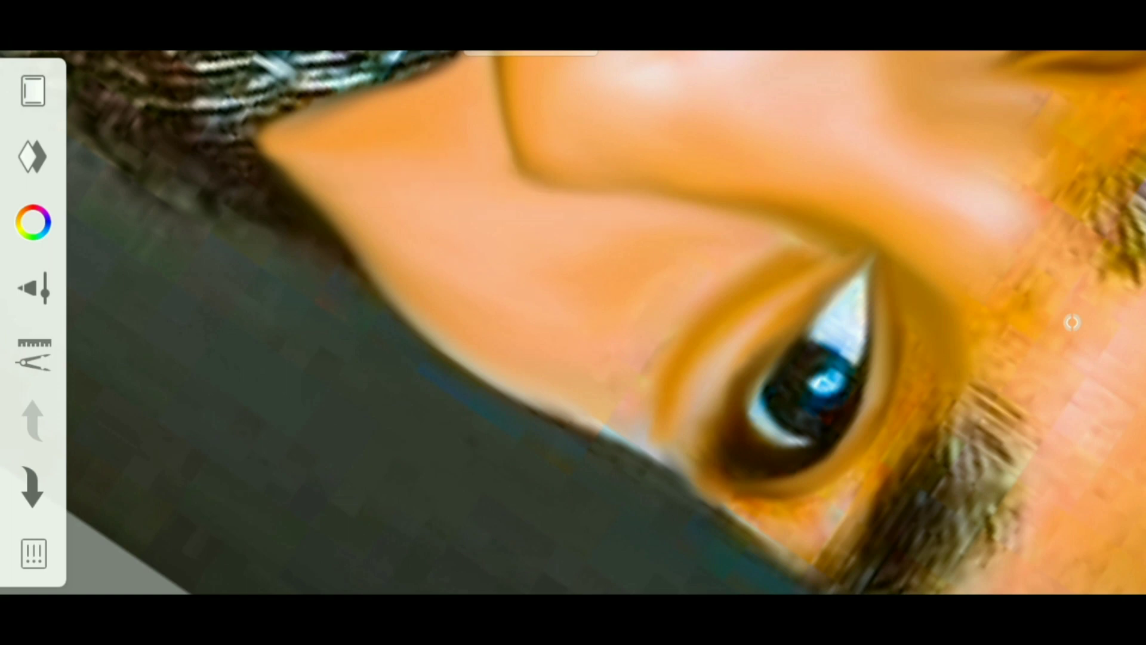
mouse_move(674, 244)
left_mouse_down()
mouse_move(584, 207)
mouse_move(607, 241)
mouse_move(556, 208)
mouse_move(575, 189)
mouse_move(594, 312)
left_mouse_up()
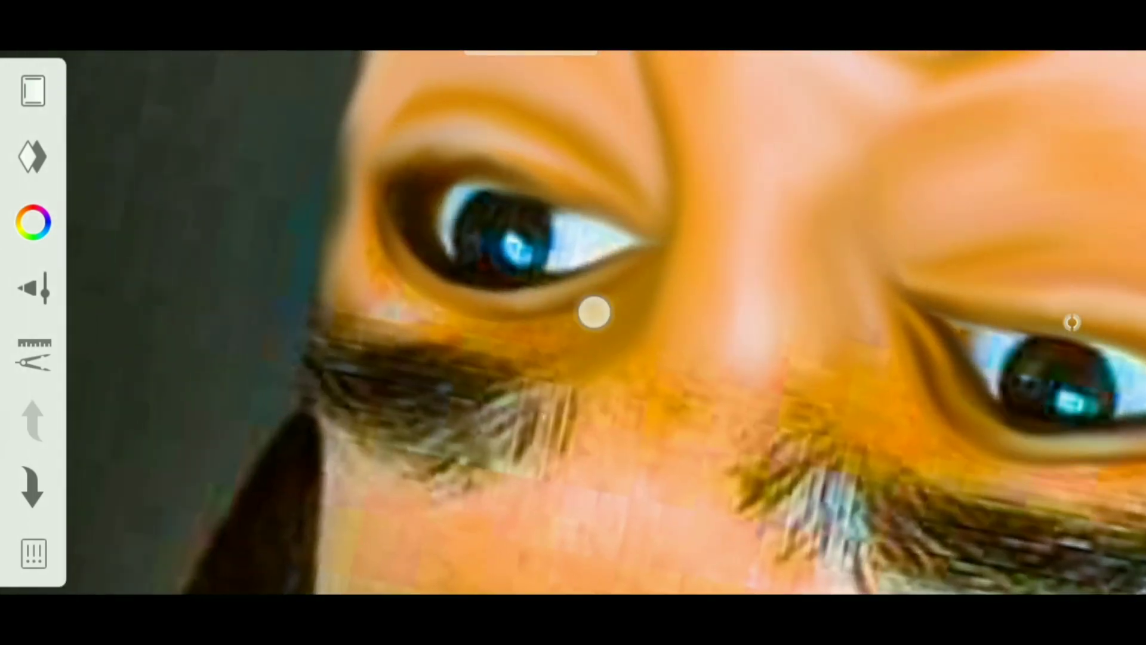
mouse_move(392, 318)
left_mouse_down()
mouse_move(342, 166)
mouse_move(388, 191)
mouse_move(406, 269)
left_mouse_up()
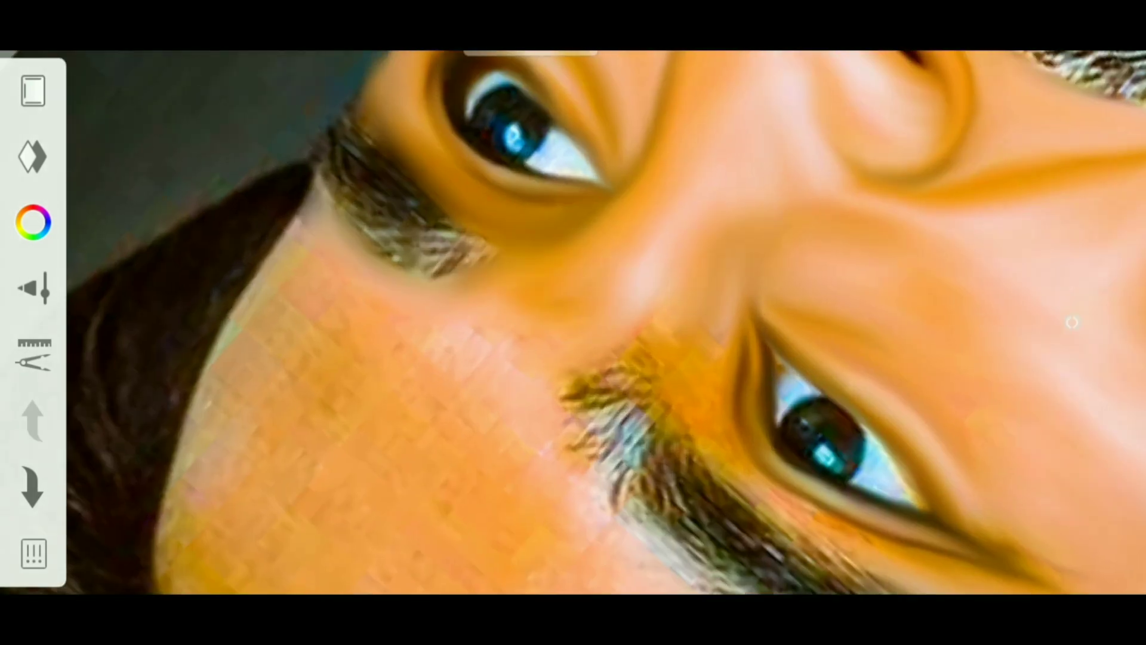
left_click_drag(870, 567, 819, 397)
mouse_move(586, 313)
left_mouse_down()
mouse_move(465, 256)
mouse_move(509, 263)
mouse_move(443, 205)
mouse_move(560, 355)
left_mouse_up()
left_click_drag(513, 406, 440, 361)
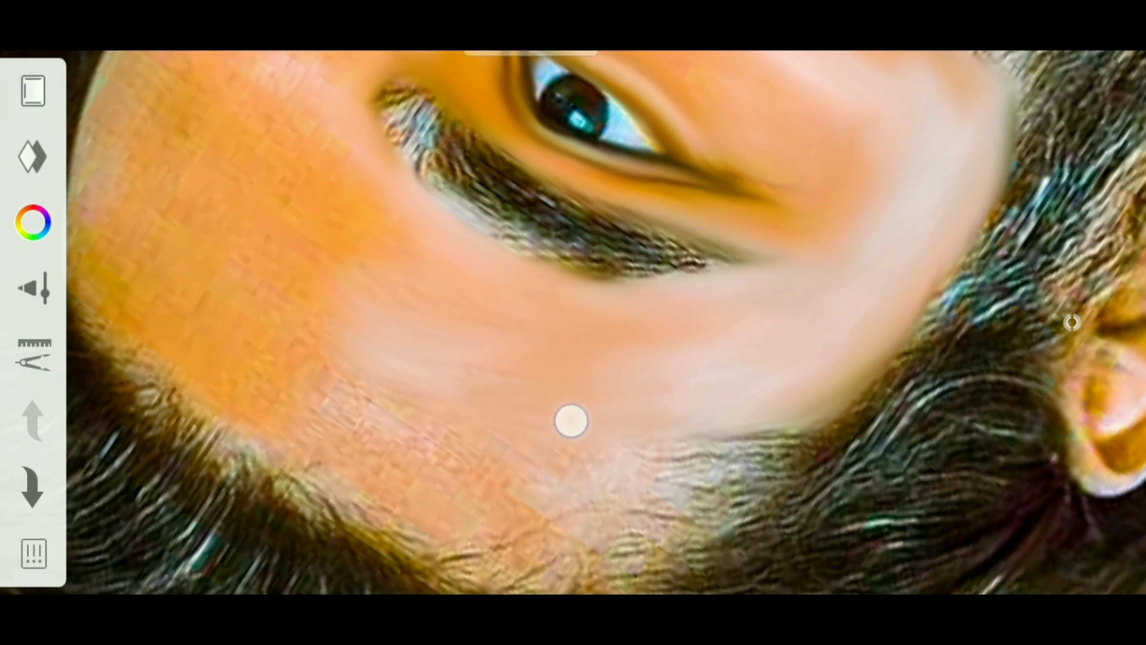
left_click_drag(571, 422, 567, 432)
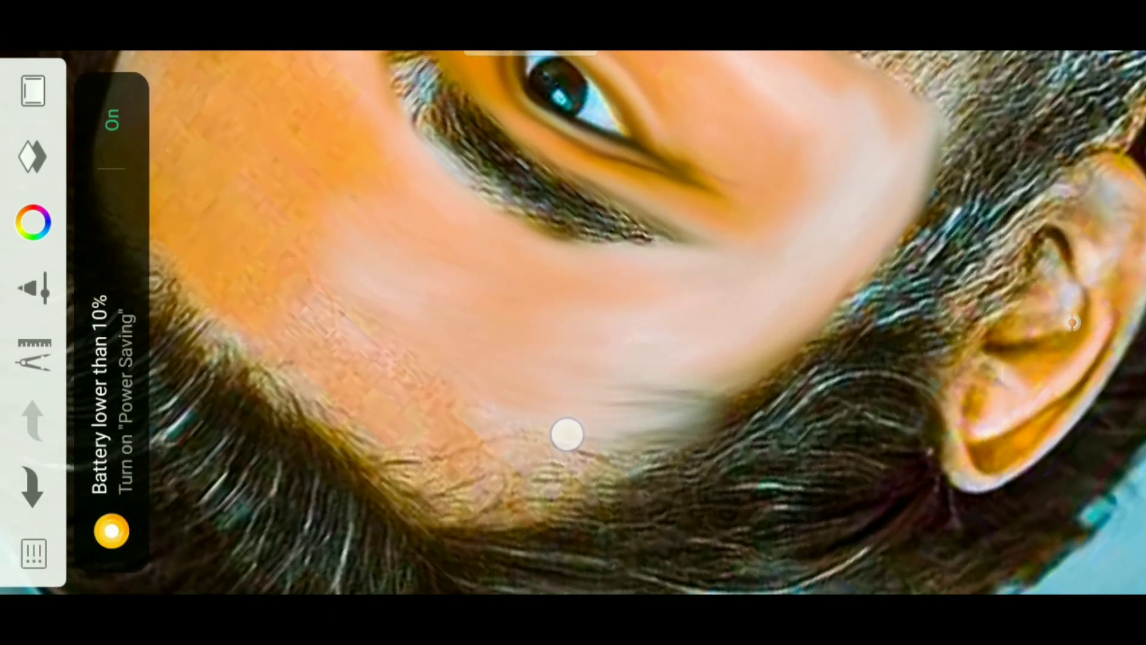
mouse_move(255, 392)
left_mouse_down()
mouse_move(331, 410)
mouse_move(366, 112)
mouse_move(314, 236)
left_mouse_up()
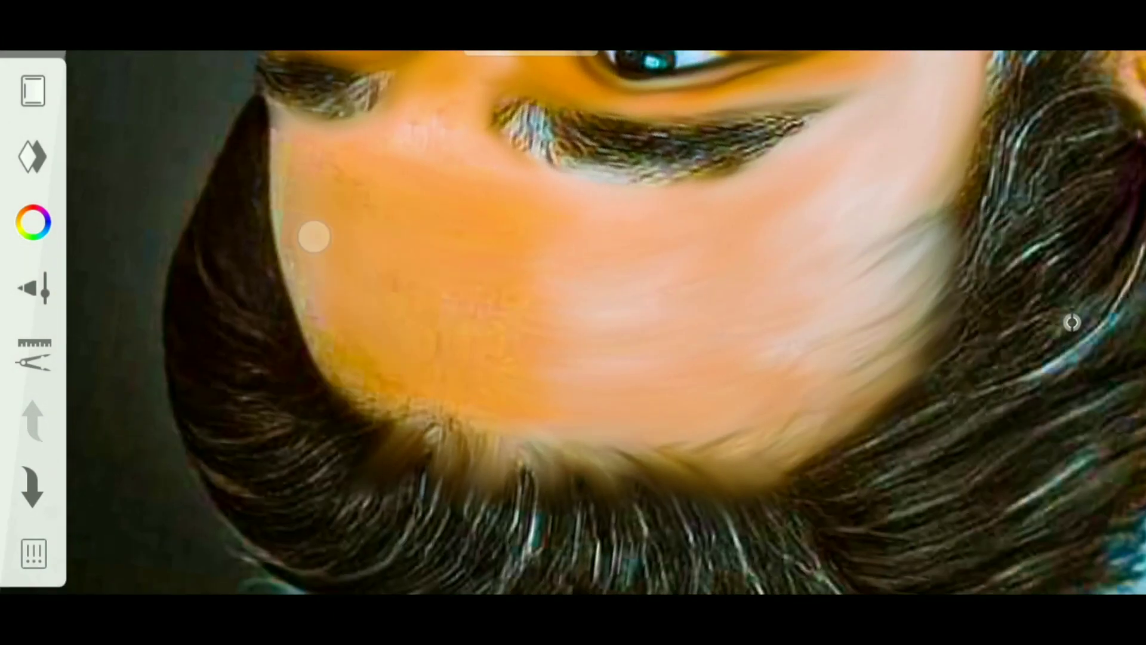
Step: Smooth the skin near the ear and eyes, checking the whole portrait between passes
mouse_move(505, 402)
left_mouse_down()
mouse_move(650, 348)
mouse_move(660, 318)
left_mouse_up()
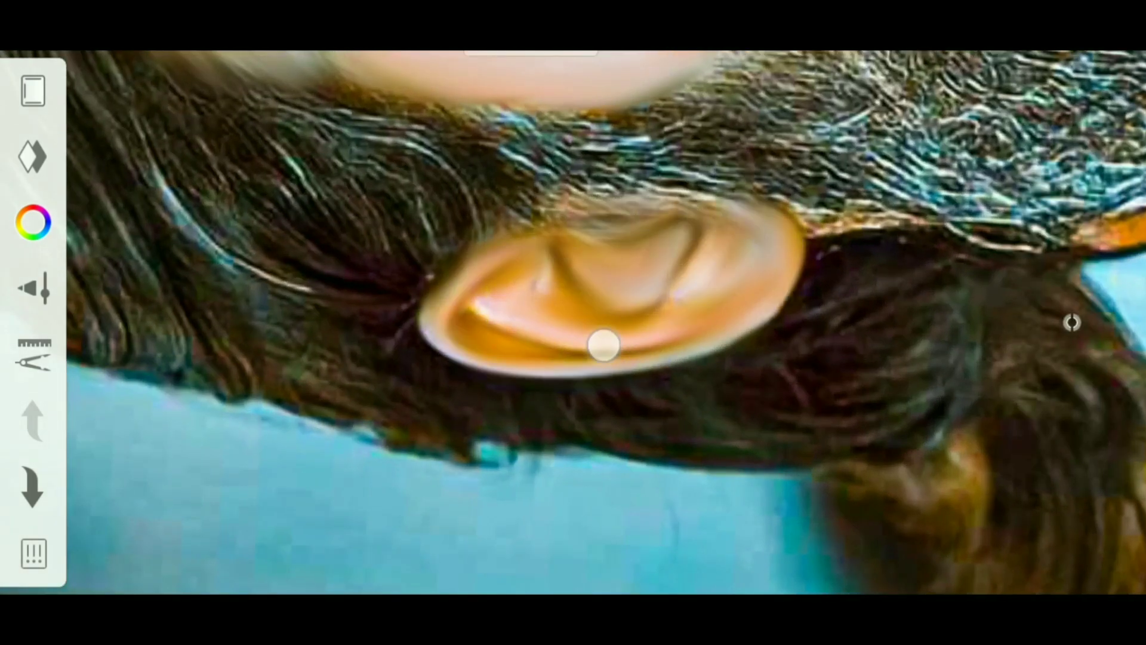
mouse_move(604, 345)
left_mouse_down()
mouse_move(491, 325)
mouse_move(312, 184)
mouse_move(179, 119)
left_mouse_up()
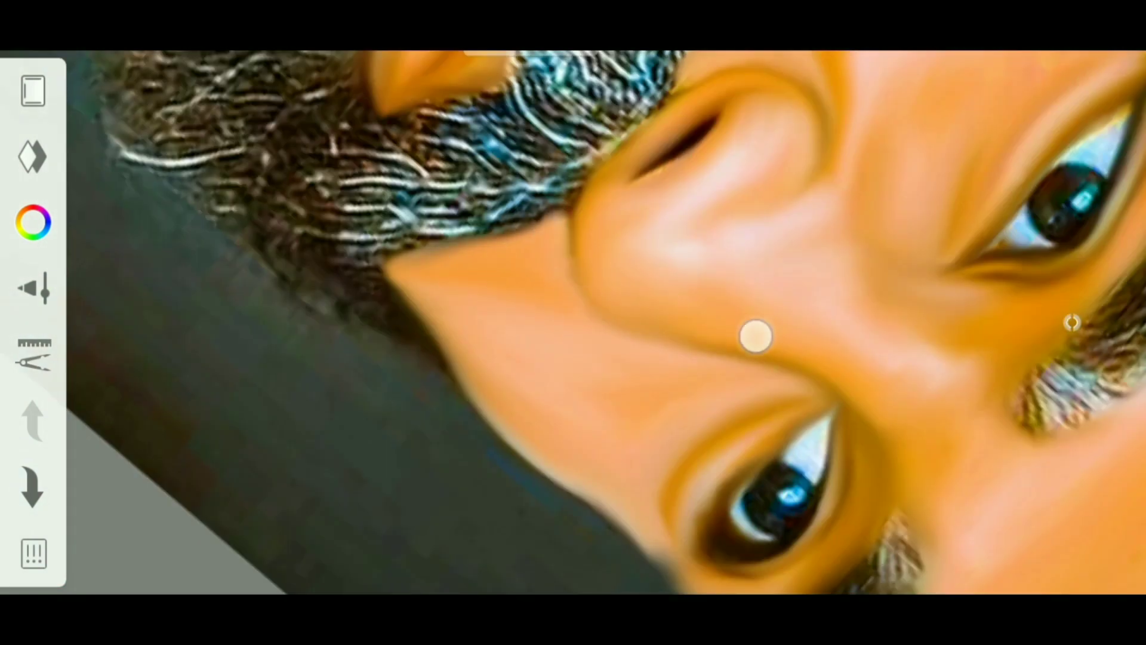
mouse_move(580, 213)
left_mouse_down()
mouse_move(517, 191)
mouse_move(549, 262)
left_mouse_up()
left_click_drag(709, 155, 436, 173)
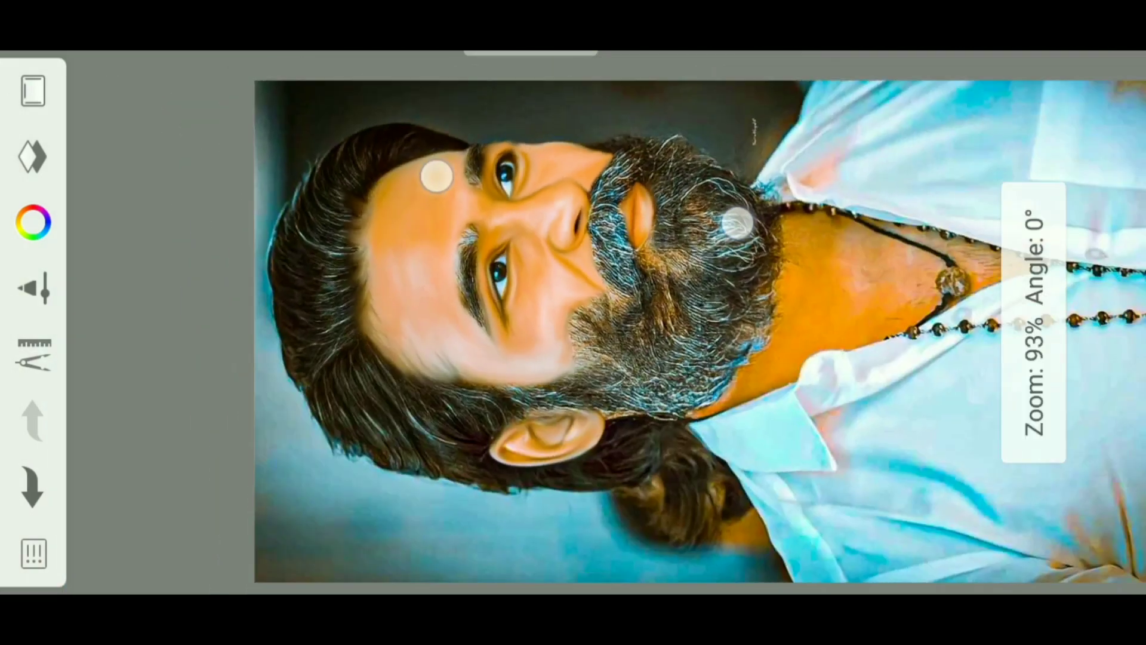
mouse_move(538, 197)
left_mouse_down()
mouse_move(670, 153)
mouse_move(644, 239)
left_mouse_up()
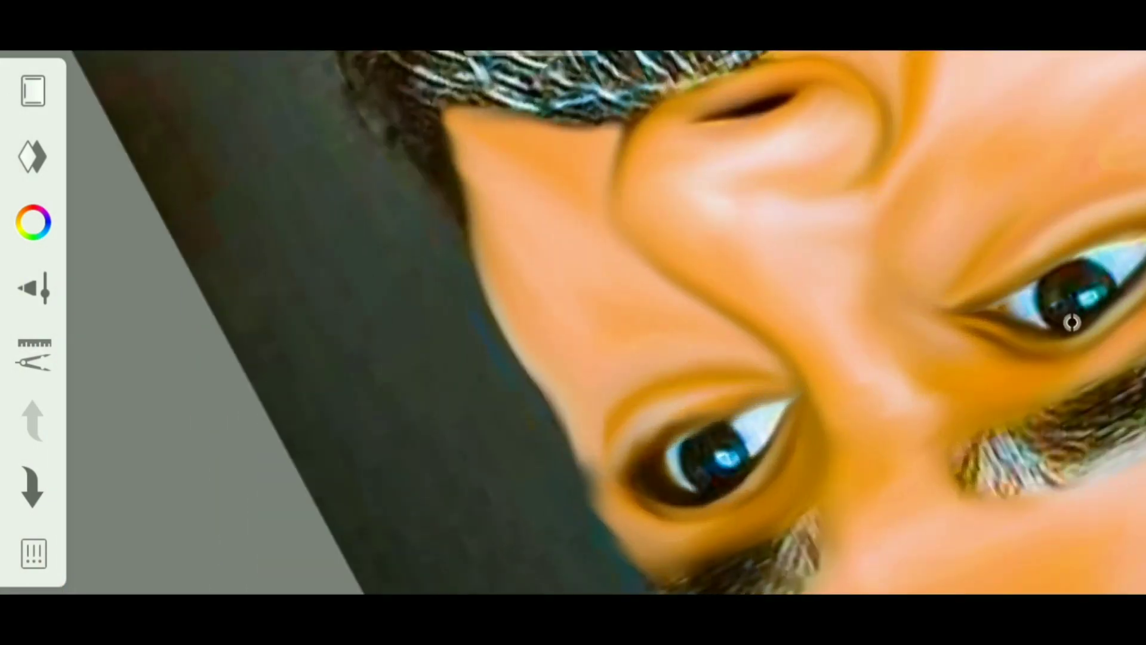
Step: Smooth the skin around the nose and beard down to the neck and chain
mouse_move(630, 170)
left_mouse_down()
mouse_move(474, 161)
mouse_move(618, 278)
left_mouse_up()
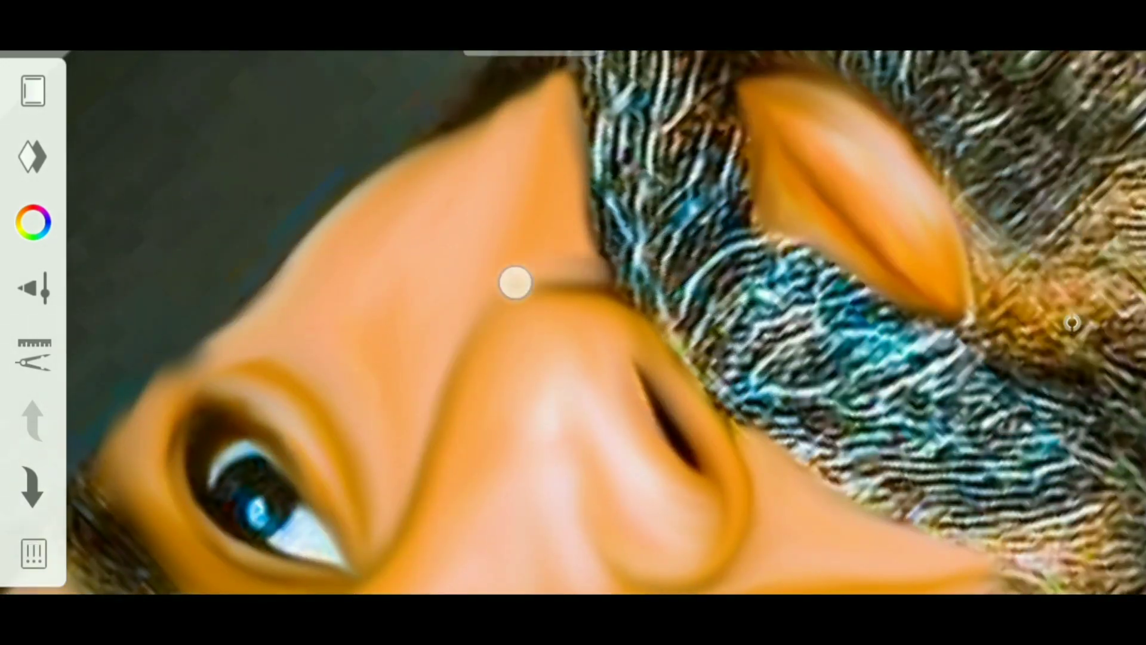
mouse_move(515, 283)
left_mouse_down()
mouse_move(524, 197)
mouse_move(616, 256)
left_mouse_up()
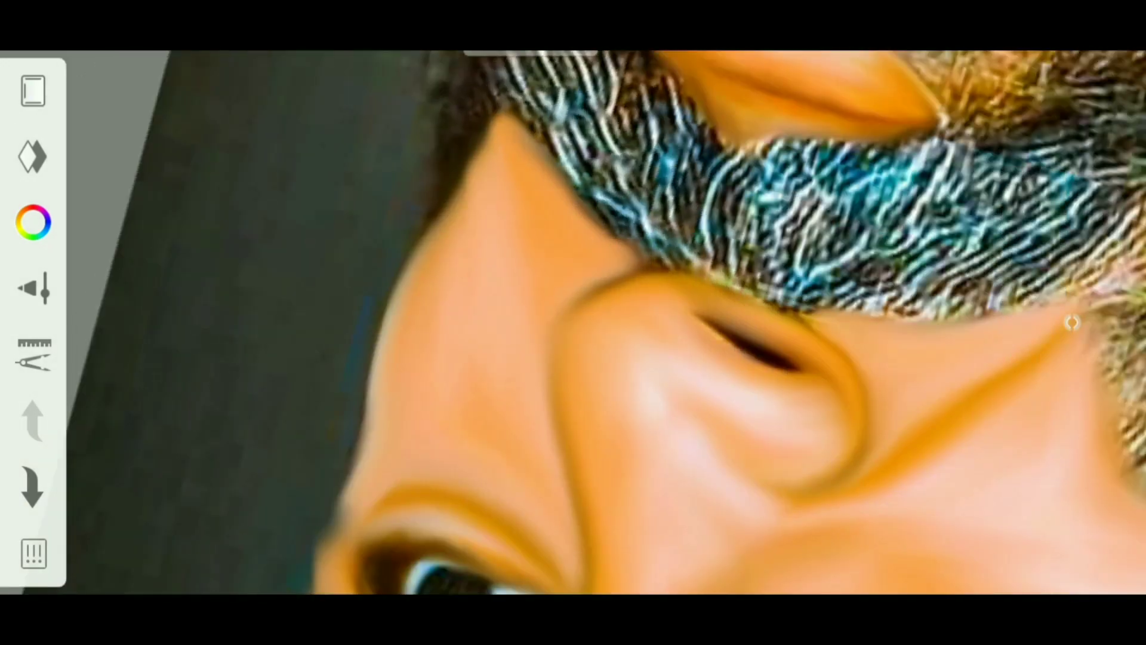
mouse_move(657, 298)
left_mouse_down()
mouse_move(537, 268)
mouse_move(508, 298)
mouse_move(512, 324)
mouse_move(507, 238)
left_mouse_up()
mouse_move(668, 343)
left_mouse_down()
mouse_move(637, 260)
mouse_move(388, 169)
left_mouse_up()
Step: Smear the beard texture below the lips into soft grey streaks
left_click_drag(797, 328, 747, 263)
left_click_drag(614, 269, 576, 324)
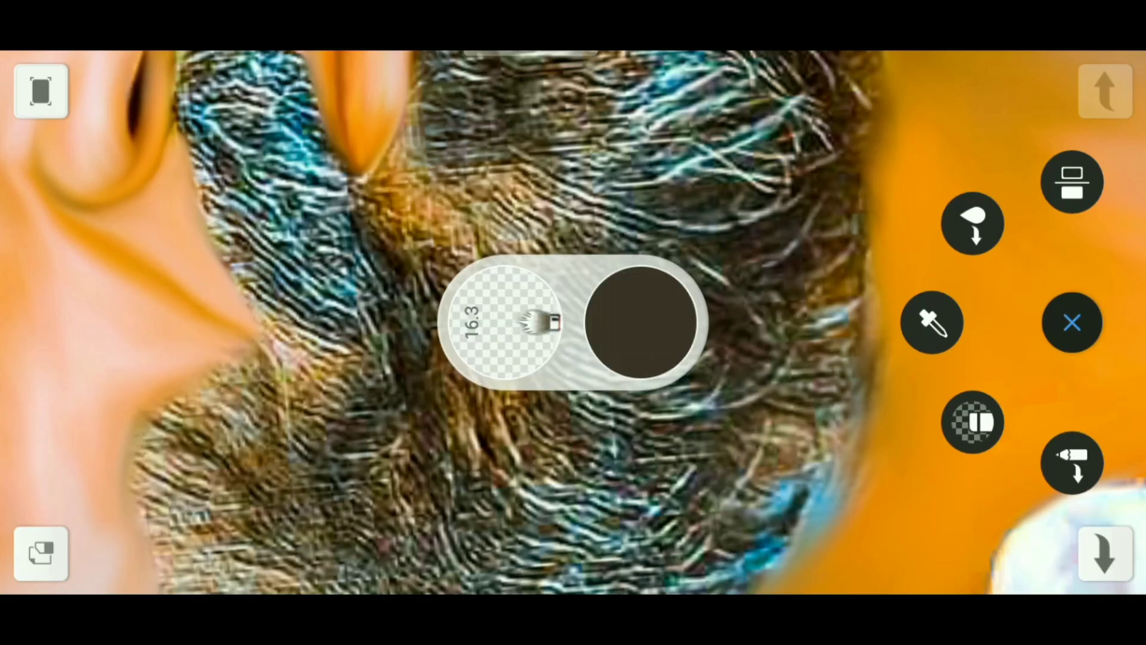
left_click_drag(462, 312, 647, 304)
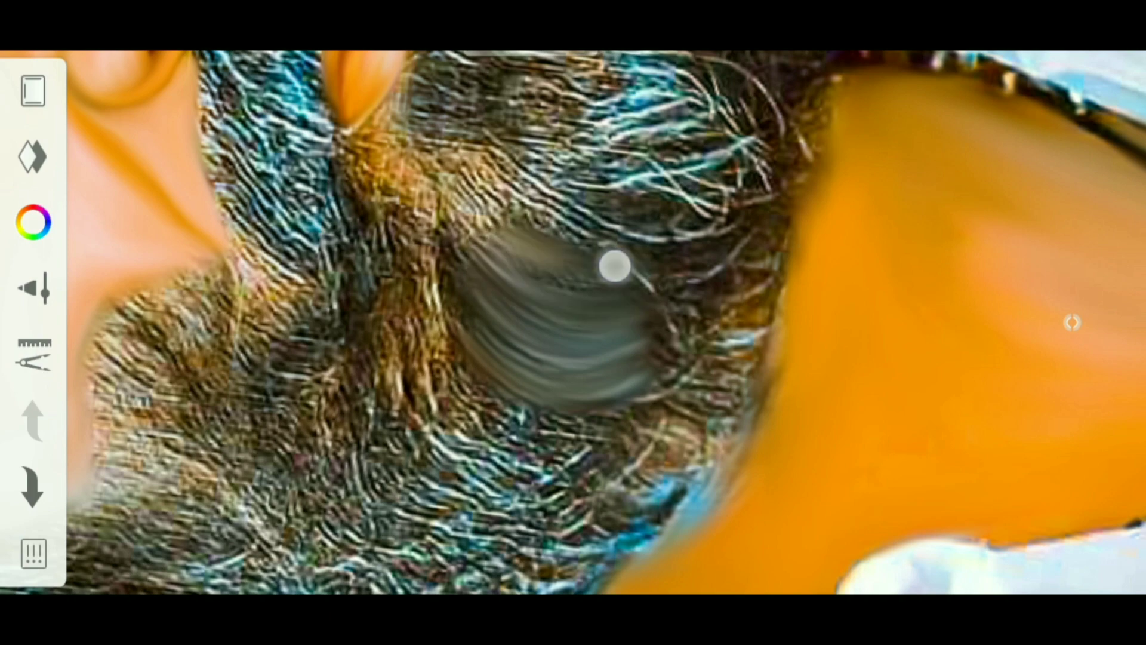
left_click_drag(433, 158, 525, 248)
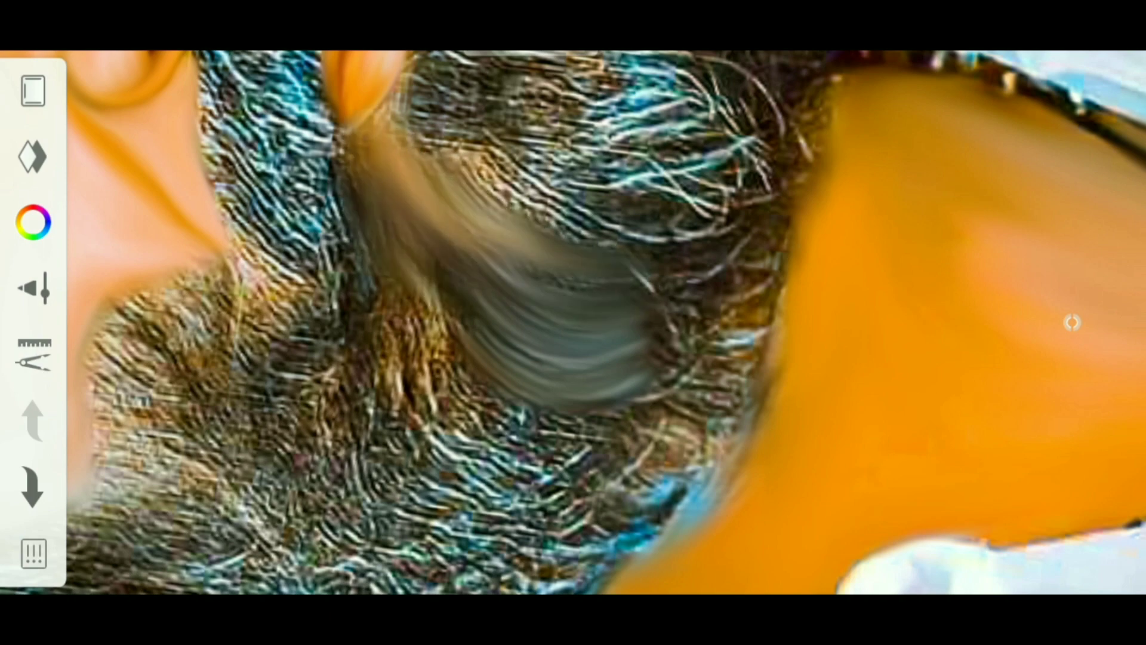
left_click_drag(418, 120, 543, 294)
left_click_drag(573, 239, 614, 200)
mouse_move(382, 257)
left_mouse_down()
mouse_move(497, 448)
mouse_move(606, 371)
mouse_move(415, 291)
mouse_move(376, 186)
left_mouse_up()
scroll(531, 266, "down", 5)
scroll(531, 267, "up", 5)
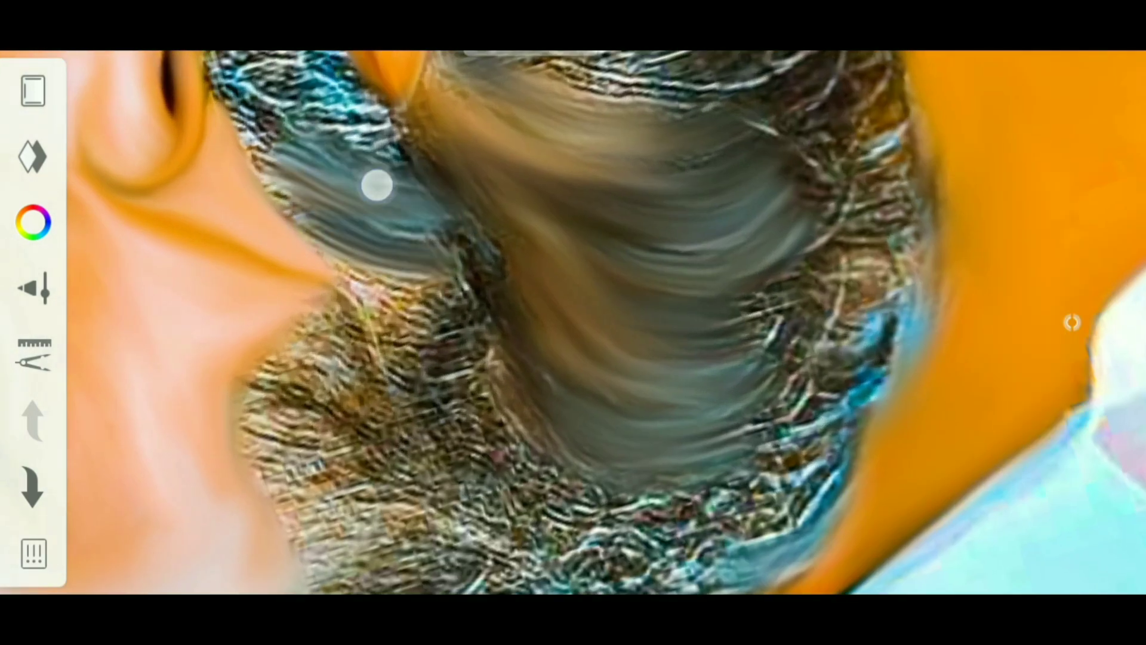
scroll(573, 322, "up", 3)
Step: Smudge the beard beside the upper streak and downward near the lips
left_click_drag(310, 197, 450, 253)
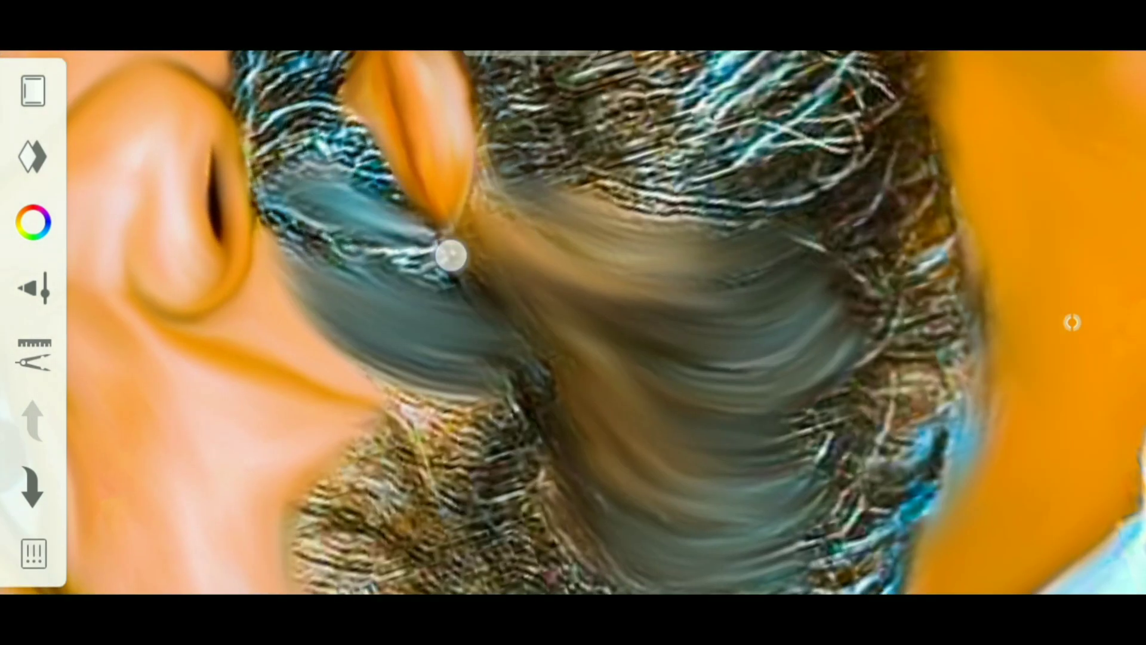
left_click_drag(358, 215, 466, 275)
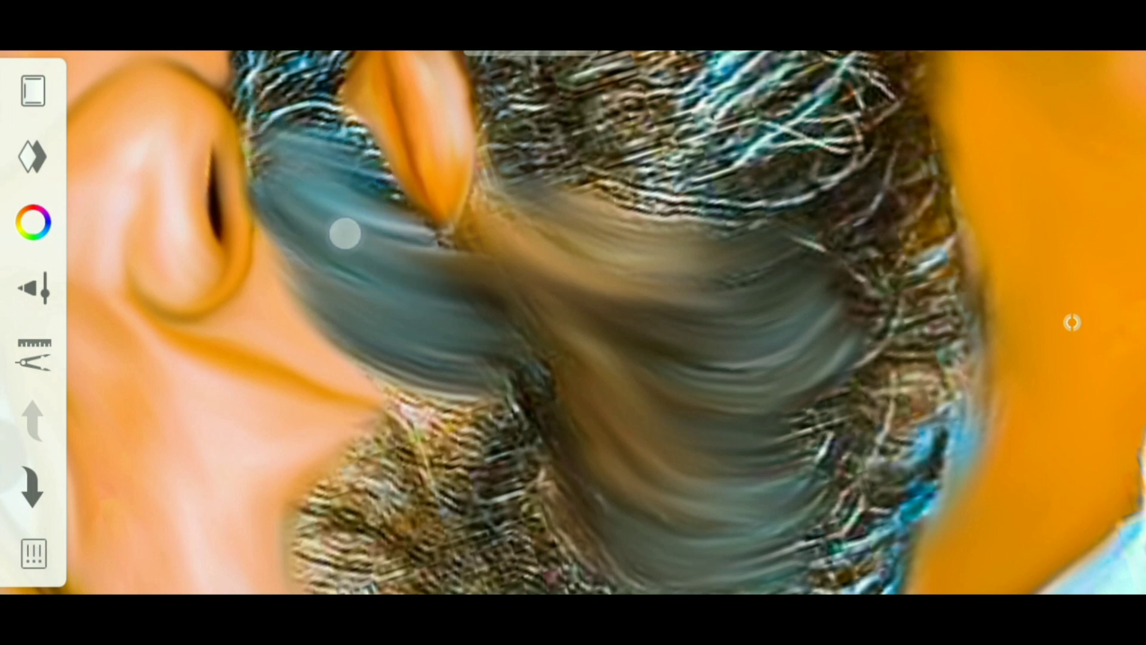
scroll(384, 210, "up", 2)
left_click_drag(683, 297, 583, 391)
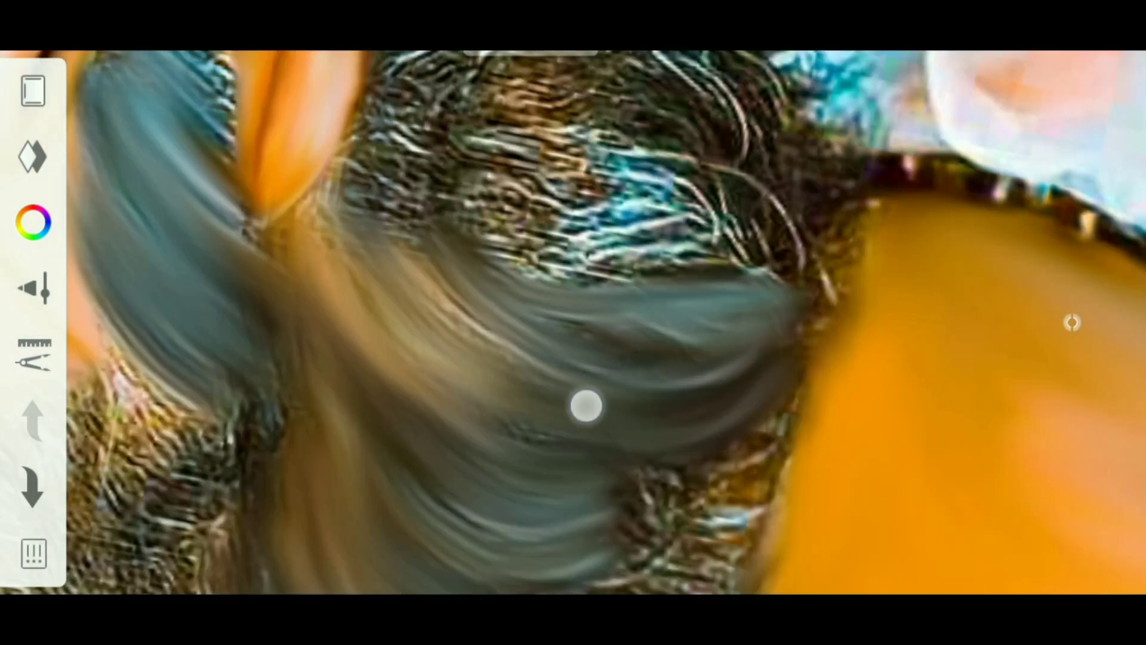
scroll(571, 247, "down", 2)
scroll(537, 239, "down", 3)
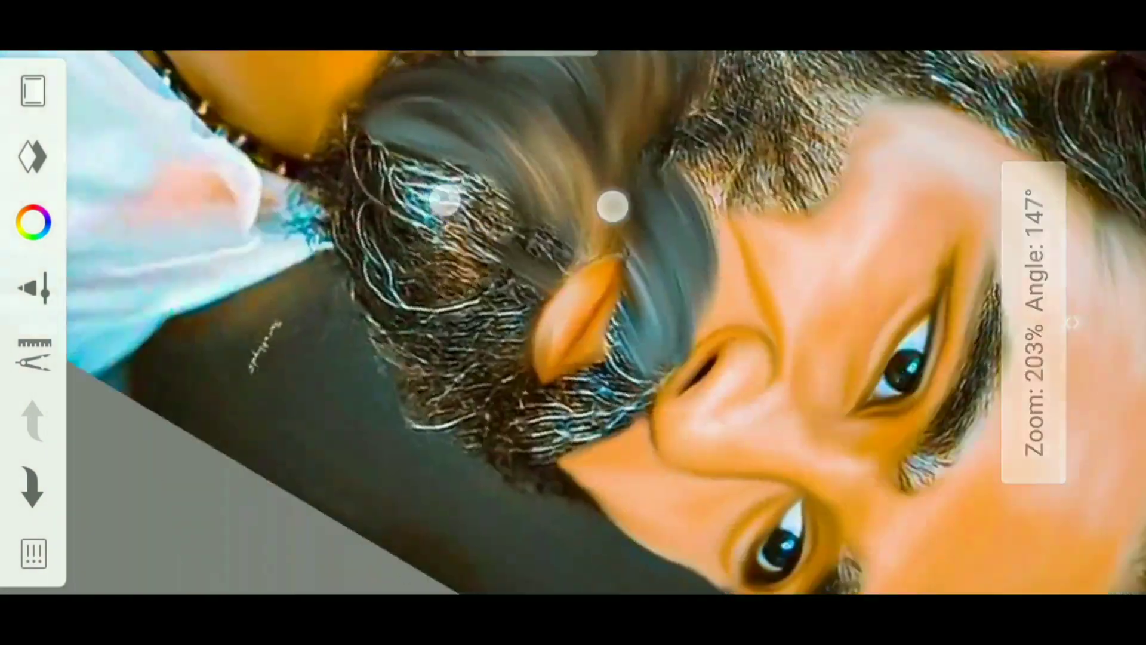
scroll(479, 264, "up", 5)
scroll(430, 227, "down", 2)
scroll(478, 297, "up", 2)
left_click_drag(478, 297, 458, 384)
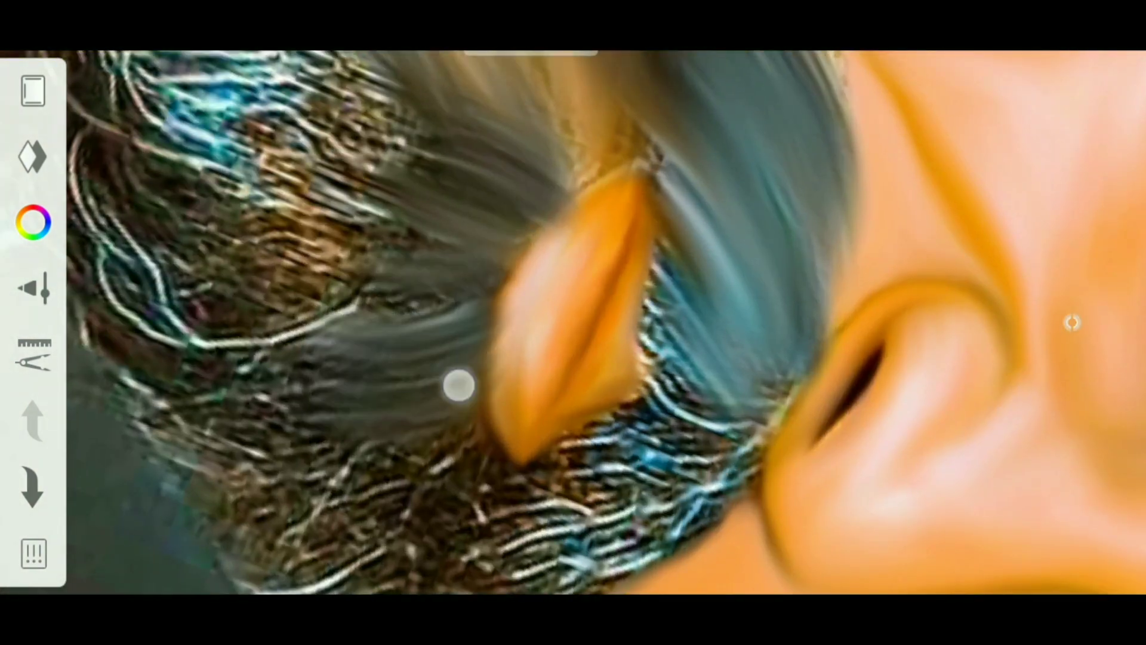
scroll(362, 185, "up", 2)
Step: Smear the grey beard outward toward the chin edge and soften remaining rough patches
left_click_drag(432, 257, 274, 287)
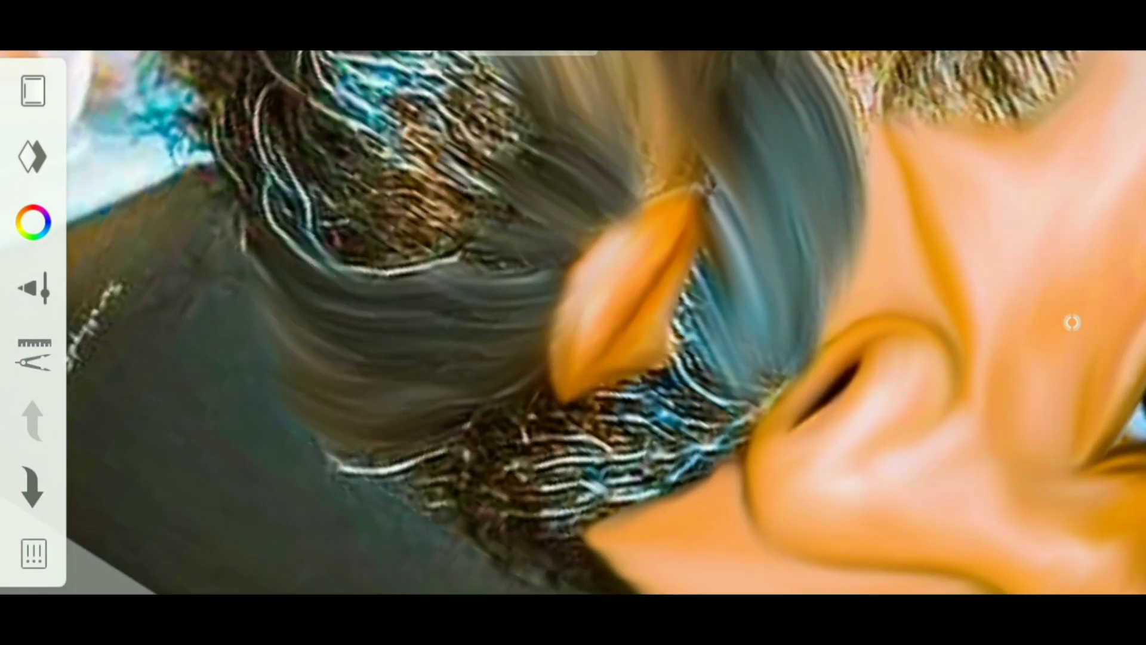
left_click_drag(388, 273, 262, 179)
scroll(573, 322, "up", 1)
left_click_drag(429, 263, 248, 225)
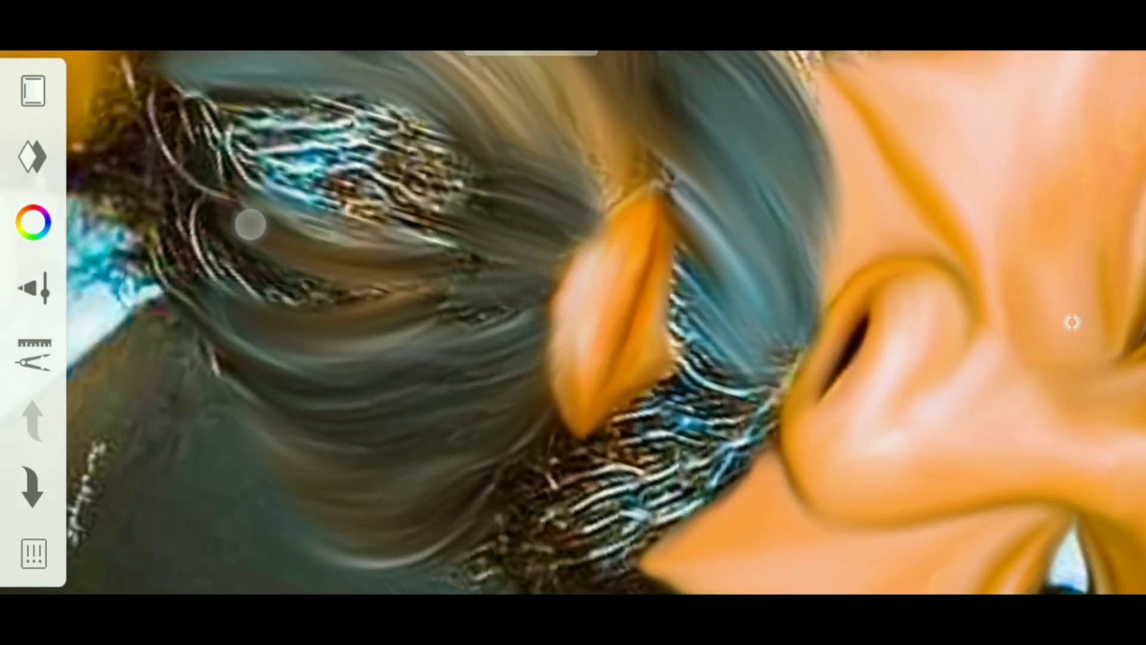
mouse_move(382, 298)
left_mouse_down()
mouse_move(177, 197)
mouse_move(153, 276)
left_mouse_up()
scroll(573, 323, "up", 1)
left_click_drag(406, 227, 251, 253)
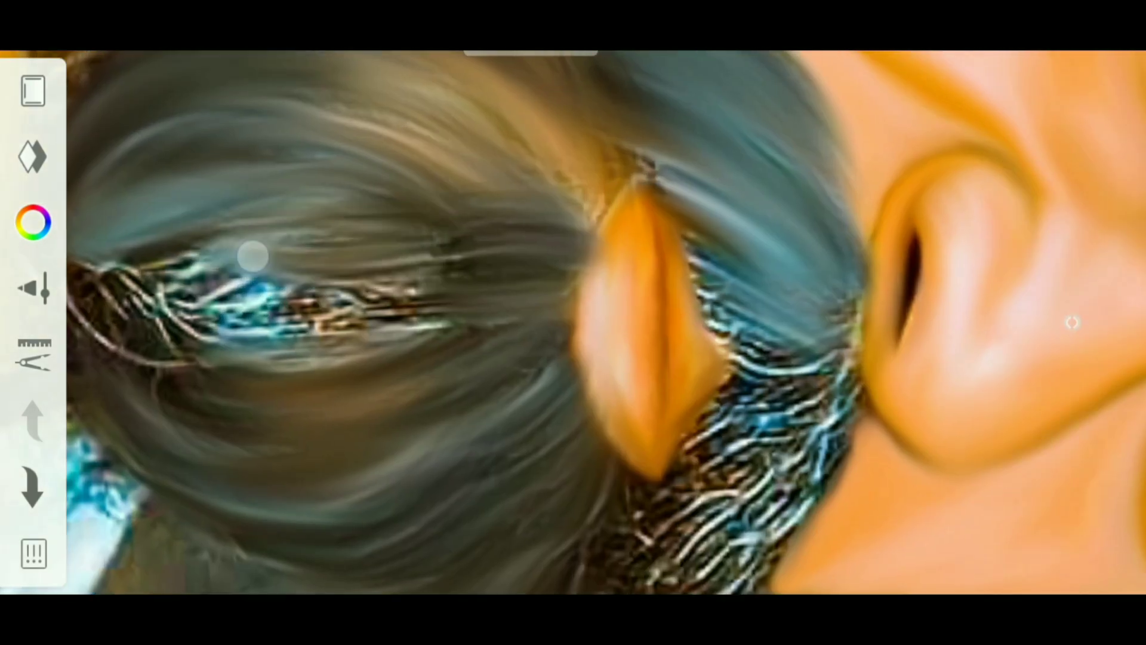
left_click_drag(430, 287, 179, 335)
scroll(573, 322, "up", 1)
mouse_move(269, 325)
left_mouse_down()
mouse_move(243, 276)
mouse_move(243, 405)
mouse_move(128, 174)
left_mouse_up()
scroll(573, 322, "down", 1)
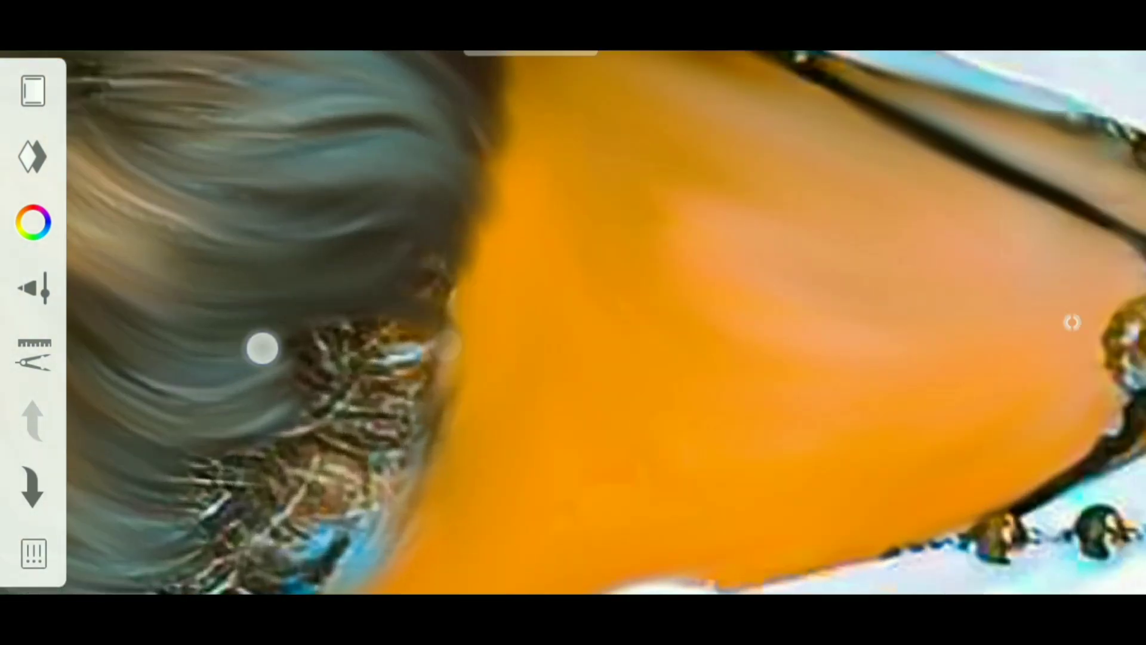
Step: Smear the grey hair edge down over the beard texture near the ear
mouse_move(262, 348)
left_mouse_down()
mouse_move(209, 220)
mouse_move(328, 251)
mouse_move(532, 169)
left_mouse_up()
scroll(573, 322, "down", 1)
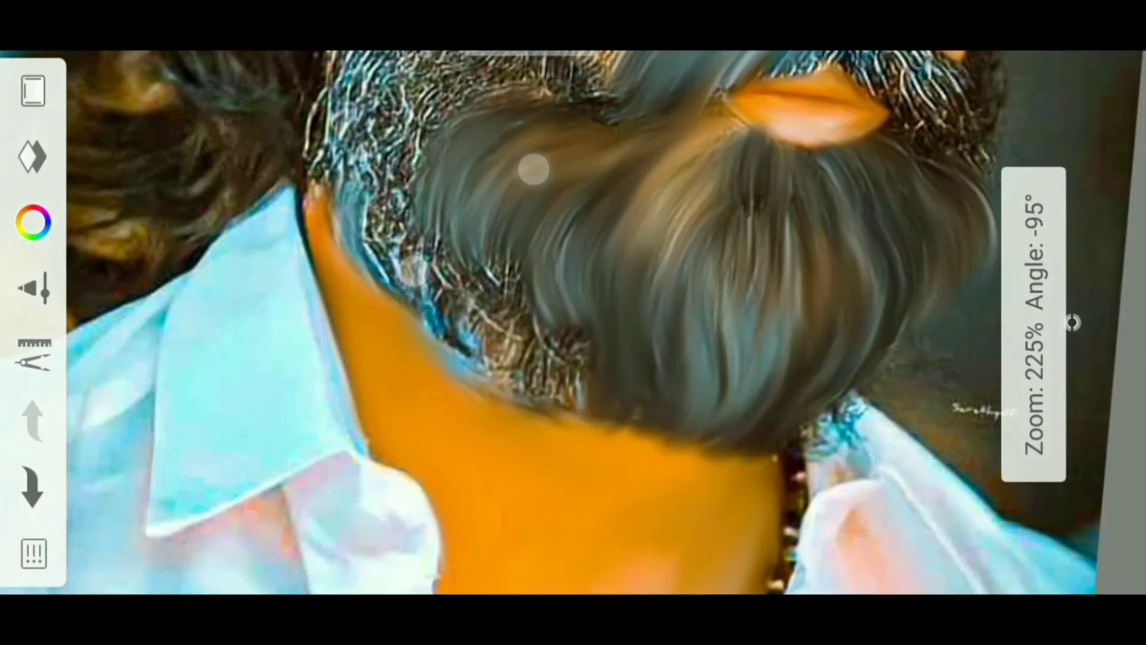
scroll(493, 246, "up", 1)
scroll(493, 246, "up", 1)
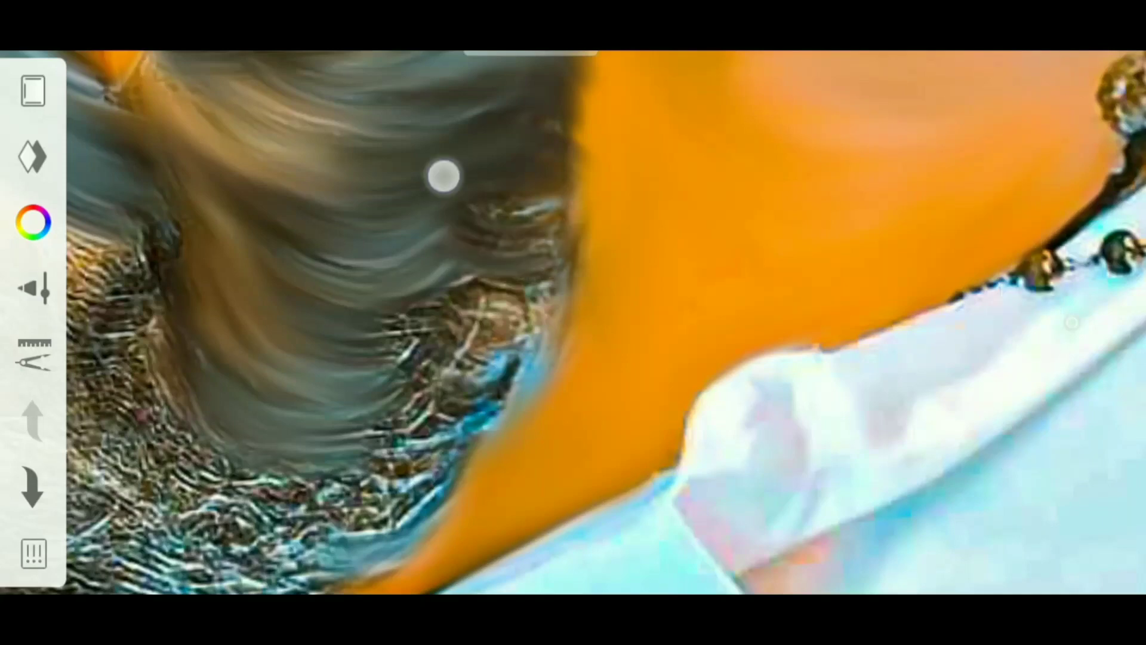
left_click_drag(589, 268, 549, 347)
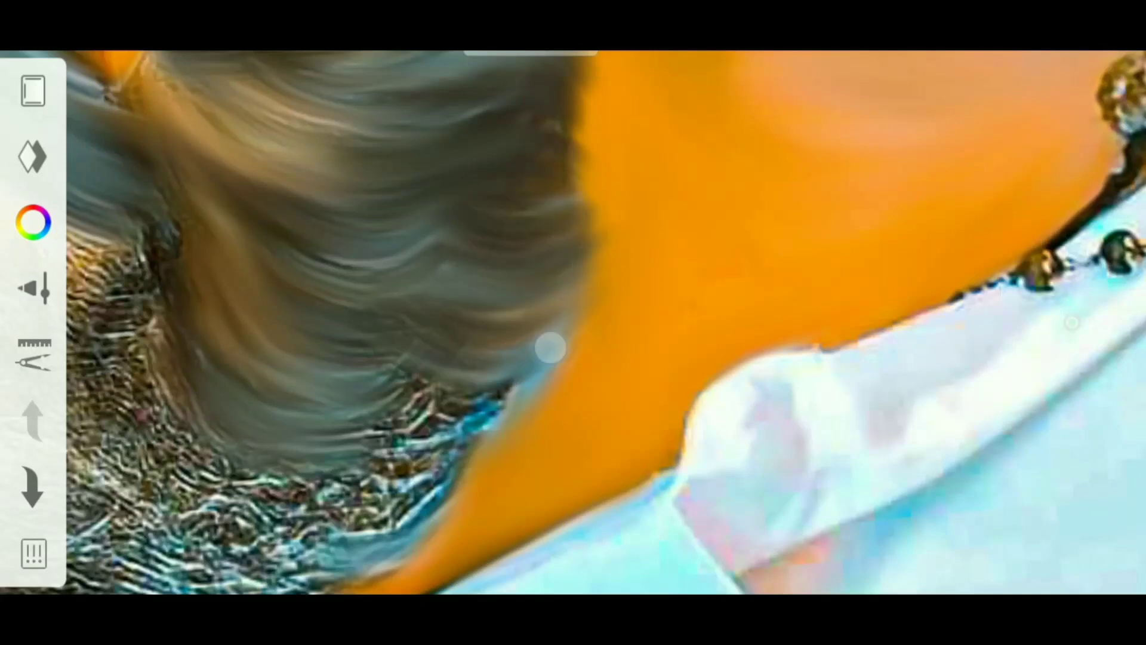
left_click_drag(361, 311, 453, 513)
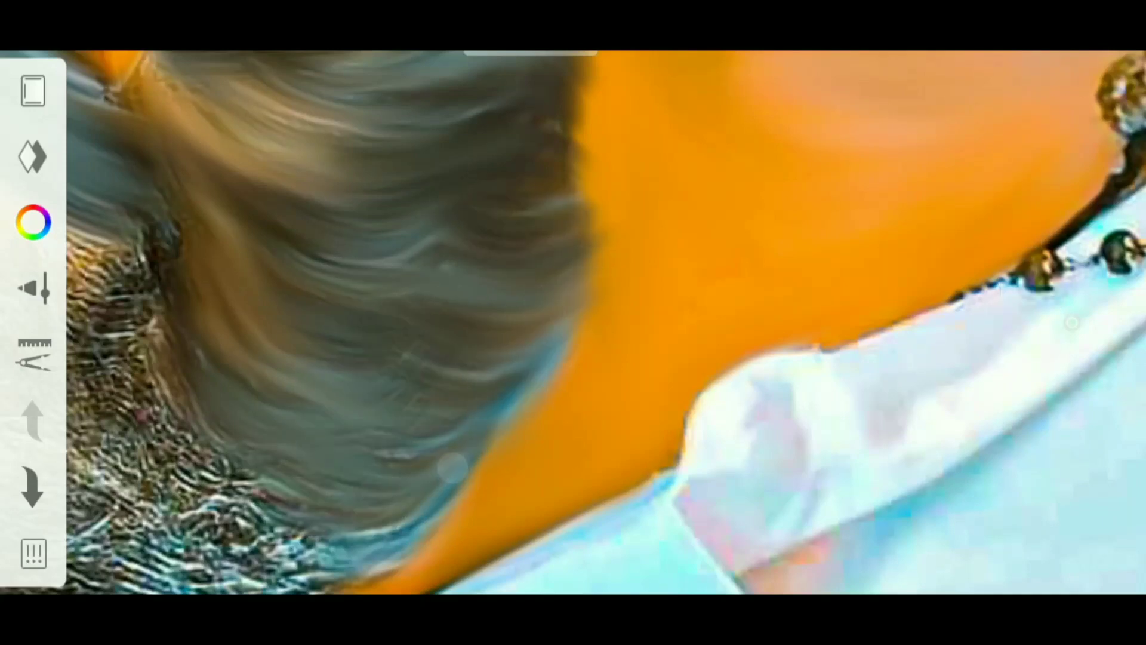
scroll(550, 357, "up", 1)
mouse_move(550, 357)
left_mouse_down()
mouse_move(287, 439)
mouse_move(477, 508)
left_mouse_up()
mouse_move(465, 358)
left_mouse_down()
mouse_move(221, 243)
mouse_move(166, 286)
mouse_move(427, 407)
left_mouse_up()
Step: Blend the remaining jaw beard texture smoothly into the hair beside the ear
left_click_drag(369, 482, 471, 307)
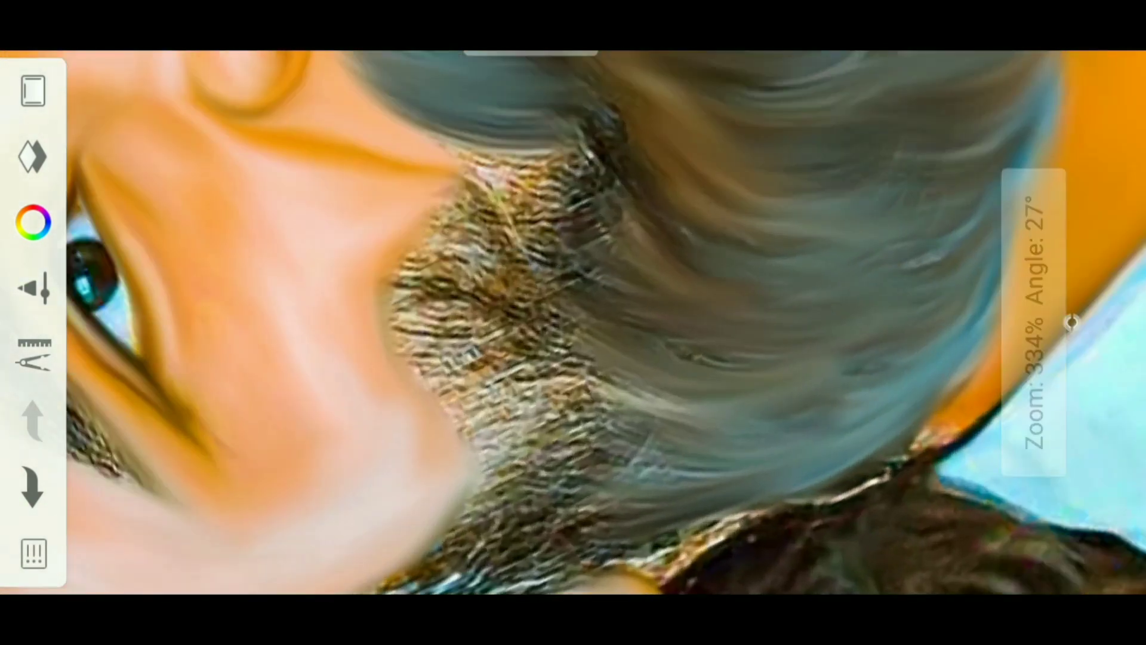
left_click_drag(401, 295, 514, 278)
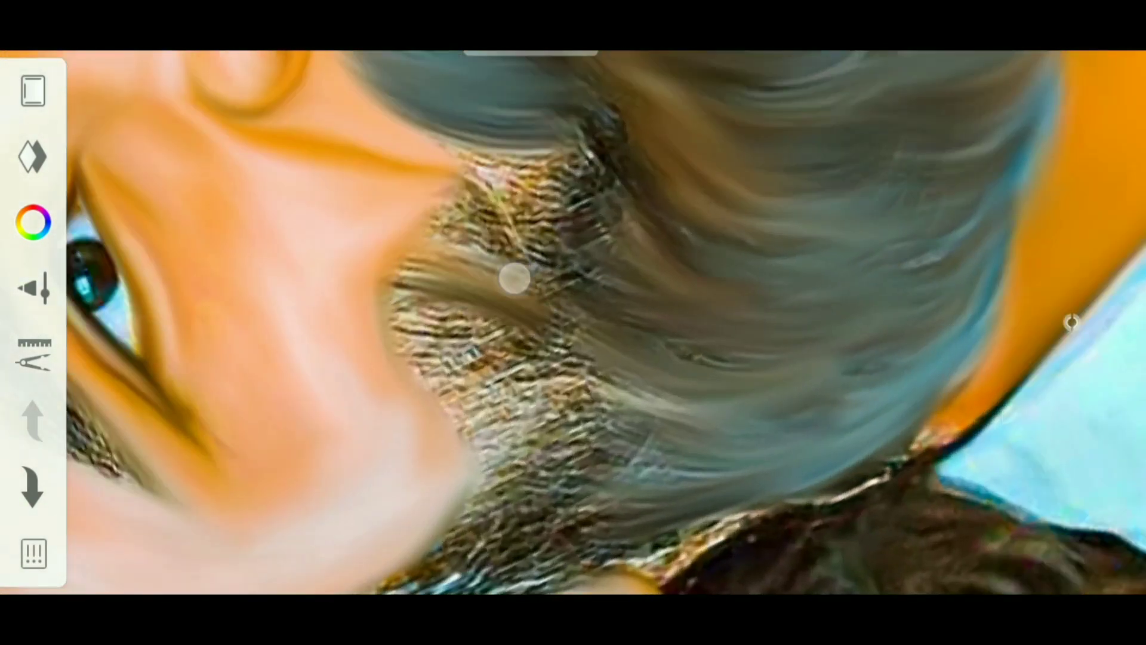
left_click_drag(473, 208, 440, 127)
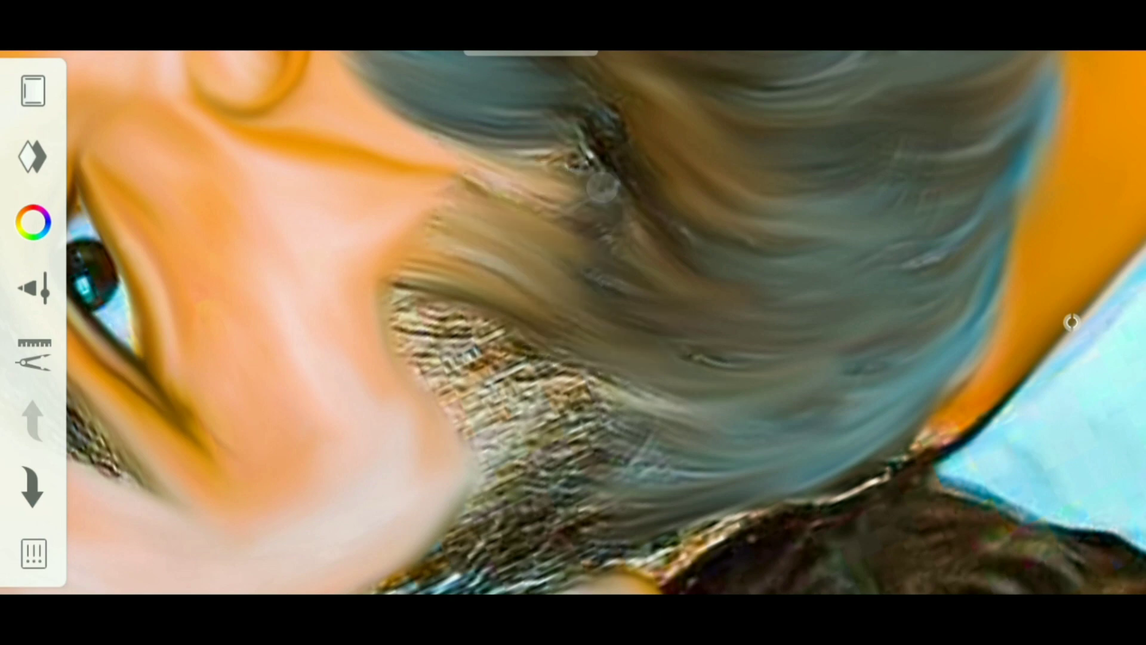
mouse_move(559, 254)
left_mouse_down()
mouse_move(581, 256)
mouse_move(565, 344)
left_mouse_up()
left_click_drag(619, 270, 460, 249)
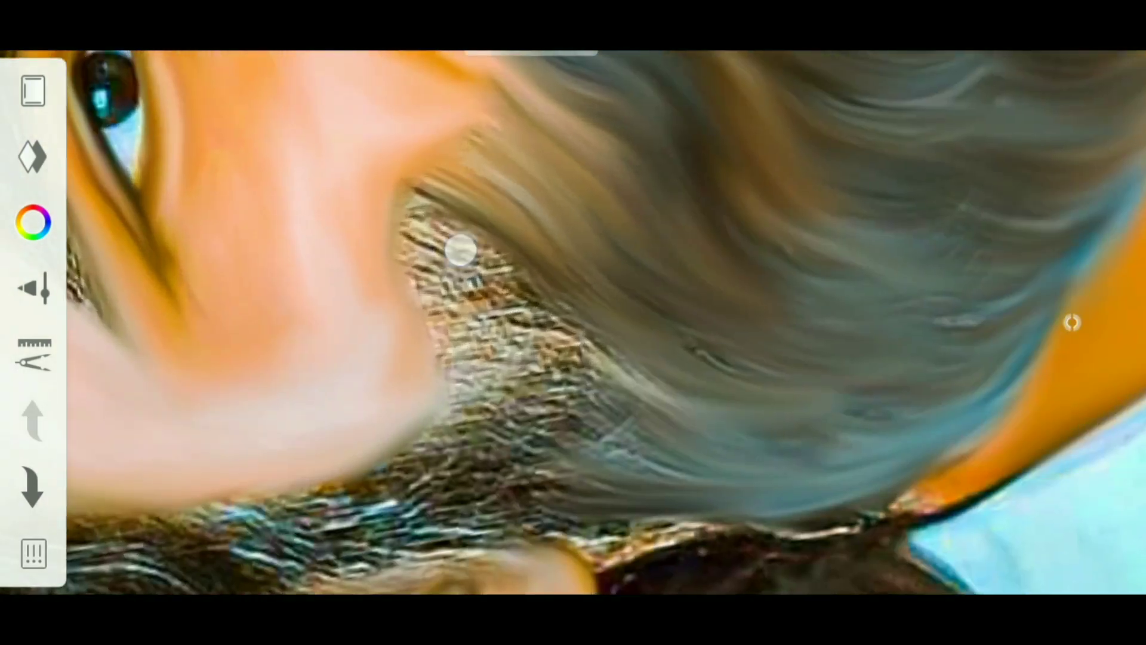
left_click_drag(472, 299, 399, 249)
left_click_drag(597, 262, 647, 248)
mouse_move(507, 287)
left_mouse_down()
mouse_move(545, 363)
mouse_move(520, 226)
mouse_move(527, 192)
mouse_move(690, 364)
mouse_move(353, 263)
mouse_move(709, 339)
mouse_move(491, 251)
mouse_move(370, 256)
mouse_move(248, 209)
mouse_move(274, 327)
mouse_move(593, 190)
mouse_move(535, 262)
left_mouse_up()
Step: Smear blue-grey hair over the striped beard and blend away the bright streak near the ear
mouse_move(671, 180)
left_mouse_down()
mouse_move(627, 197)
mouse_move(665, 218)
mouse_move(615, 283)
left_mouse_up()
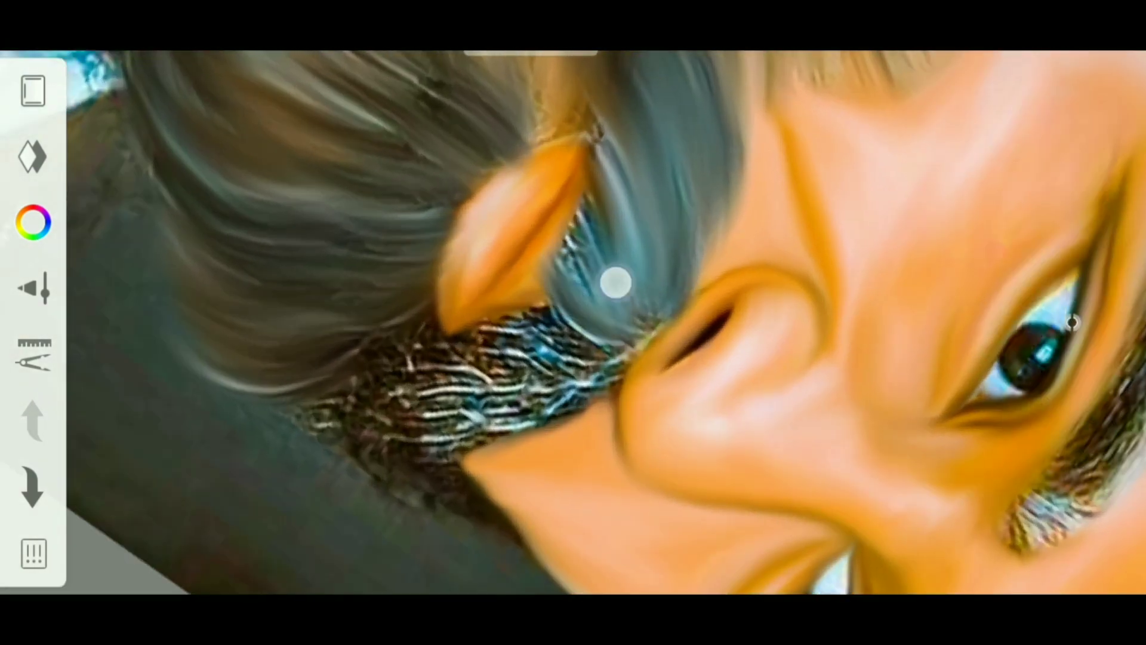
mouse_move(564, 352)
left_mouse_down()
mouse_move(402, 343)
mouse_move(478, 350)
mouse_move(418, 405)
mouse_move(521, 238)
mouse_move(489, 255)
mouse_move(506, 323)
left_mouse_up()
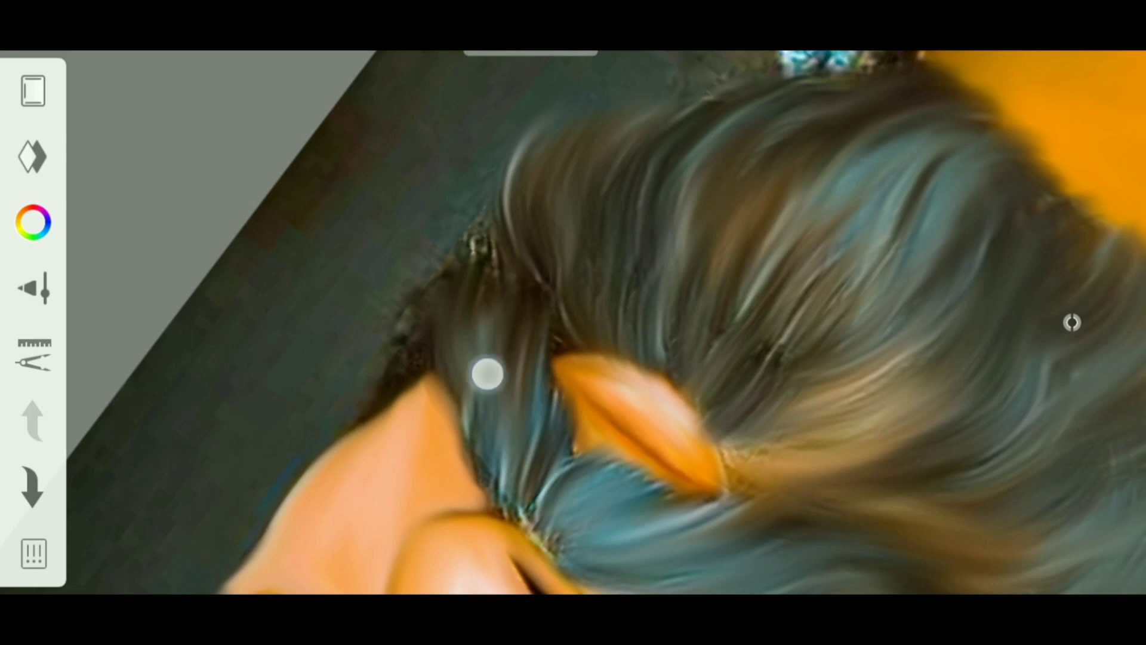
left_click_drag(391, 299, 463, 215)
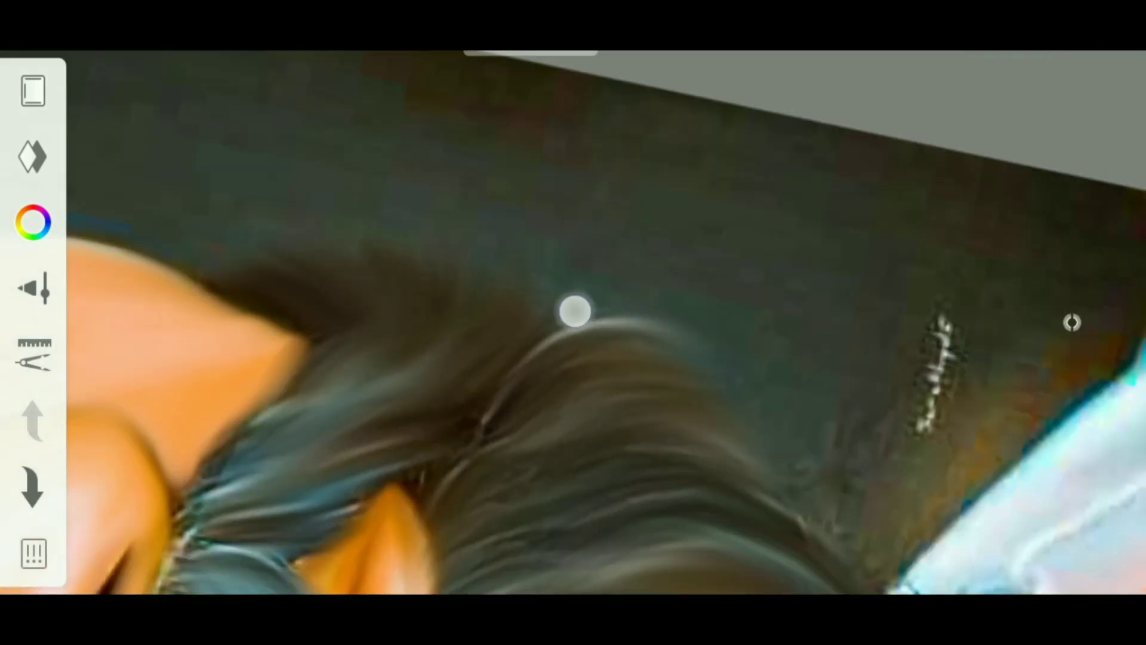
left_click_drag(575, 311, 668, 250)
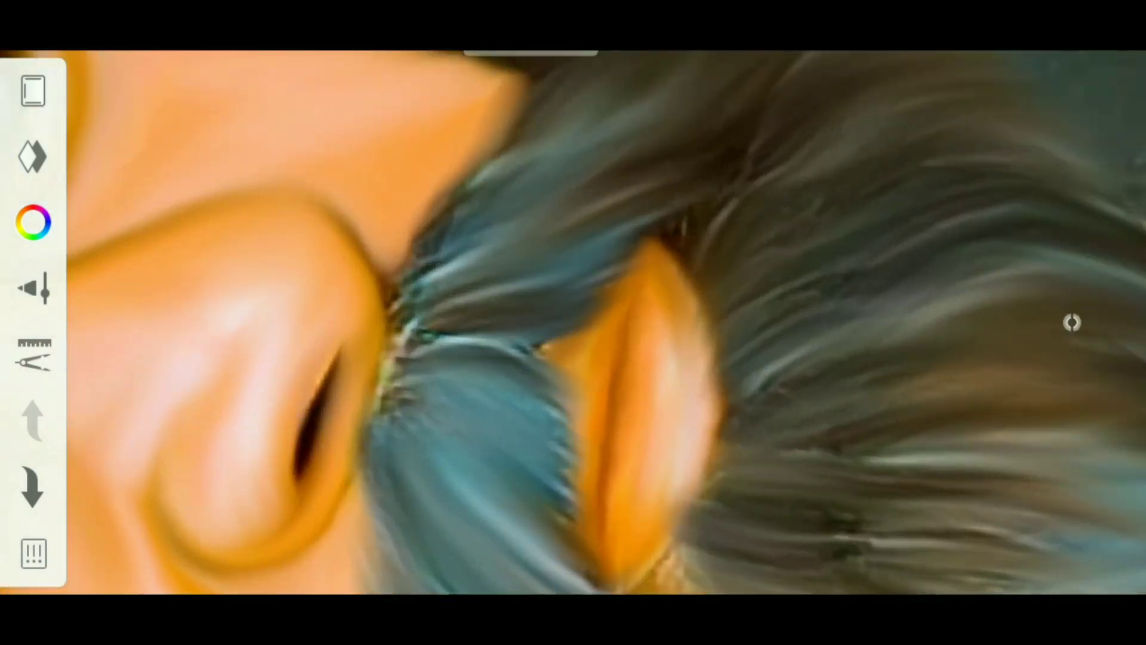
mouse_move(397, 335)
left_mouse_down()
mouse_move(476, 310)
mouse_move(555, 404)
left_mouse_up()
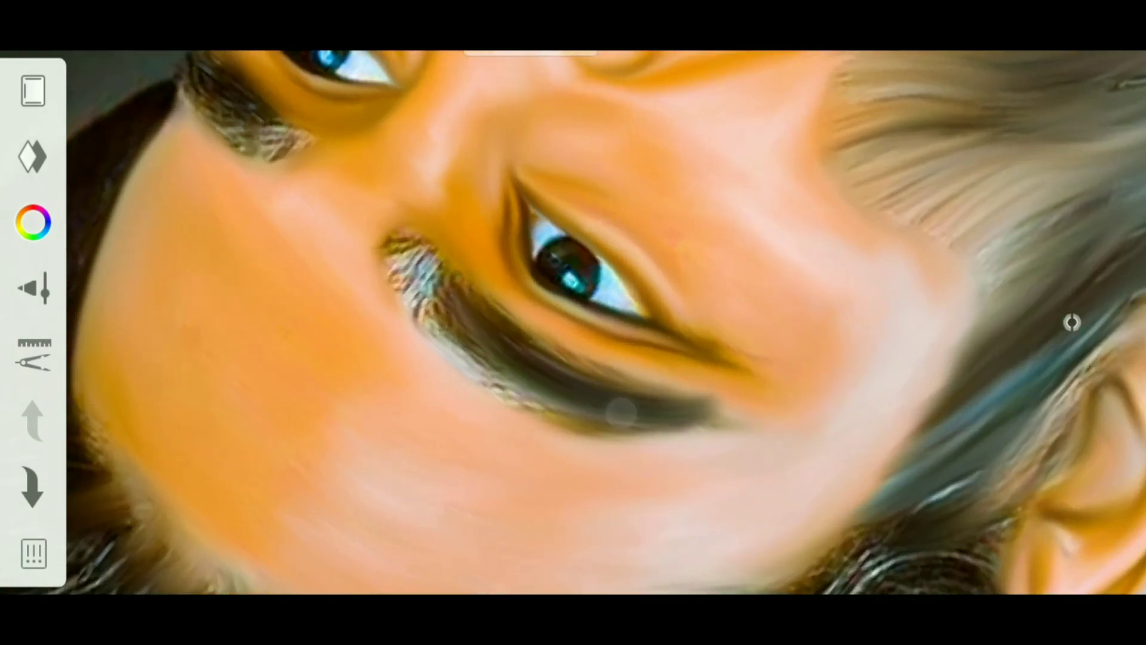
Step: Smudge one eyebrow into a smooth dark shape, then review the portrait
left_click_drag(455, 206, 580, 326)
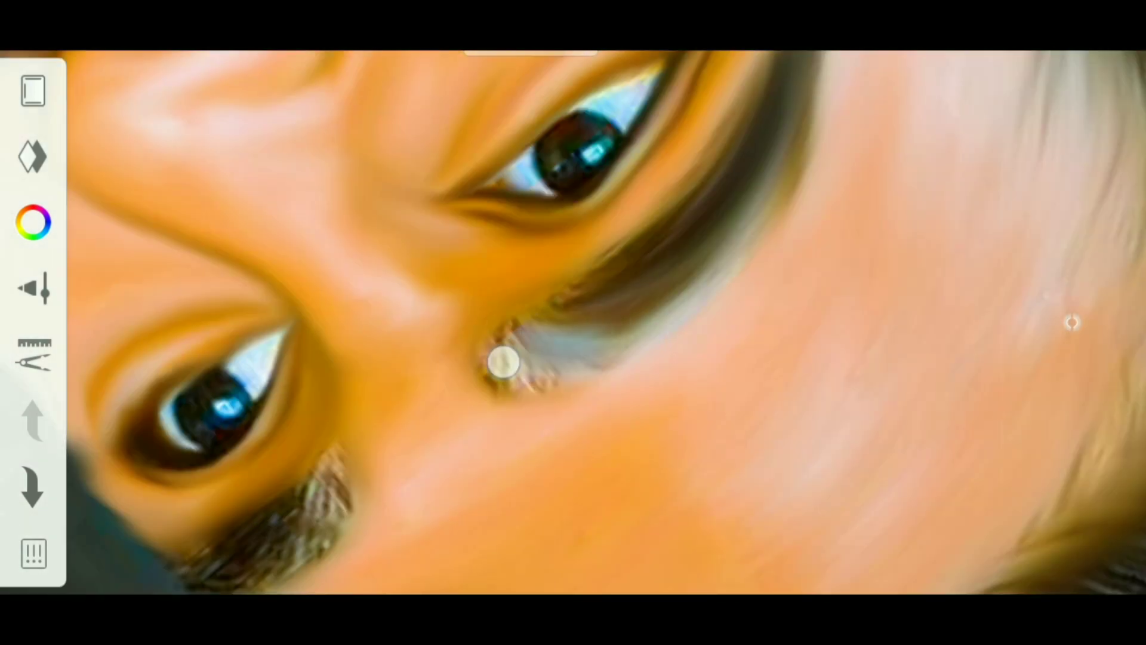
left_click_drag(571, 391, 469, 305)
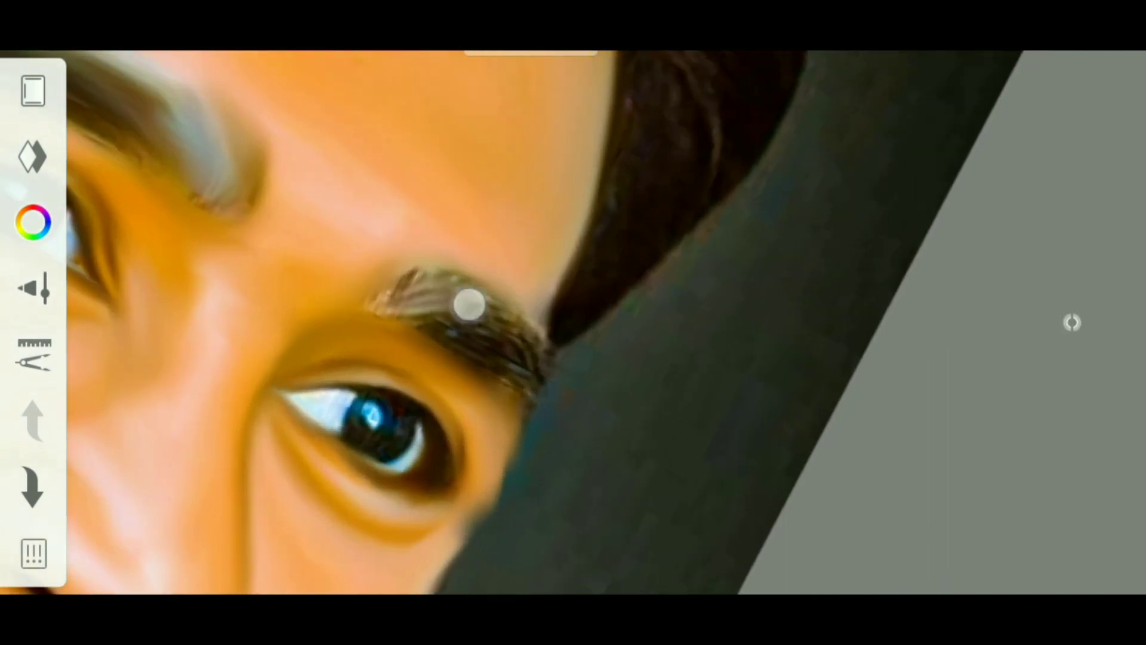
left_click_drag(540, 373, 429, 322)
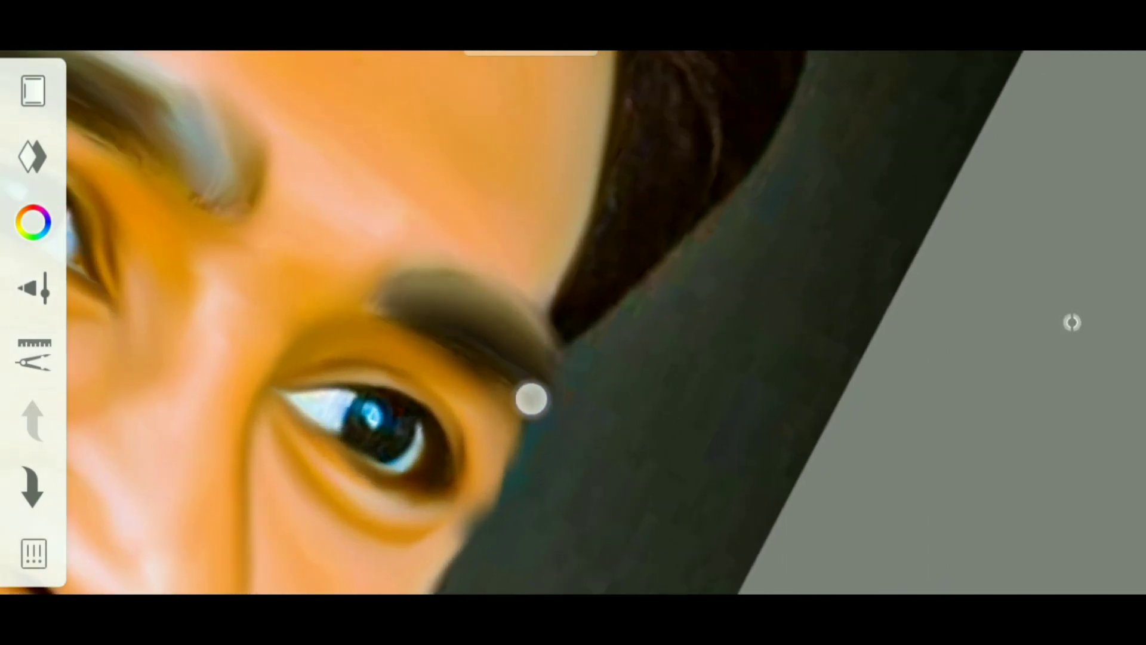
left_click_drag(531, 399, 454, 322)
mouse_move(601, 365)
left_mouse_down()
mouse_move(614, 281)
mouse_move(672, 325)
left_mouse_up()
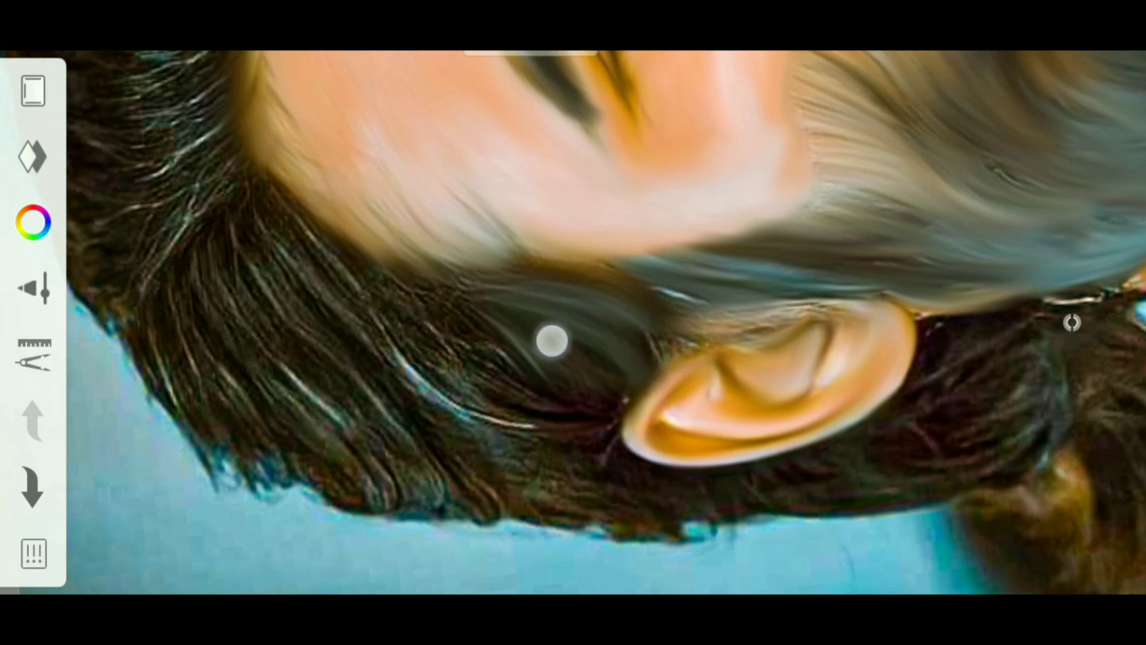
Step: Paint bluish-grey and dark hair strokes beside the forehead and left of the ear
mouse_move(537, 431)
left_mouse_down()
mouse_move(380, 340)
mouse_move(280, 209)
left_mouse_up()
left_click_drag(440, 305, 317, 206)
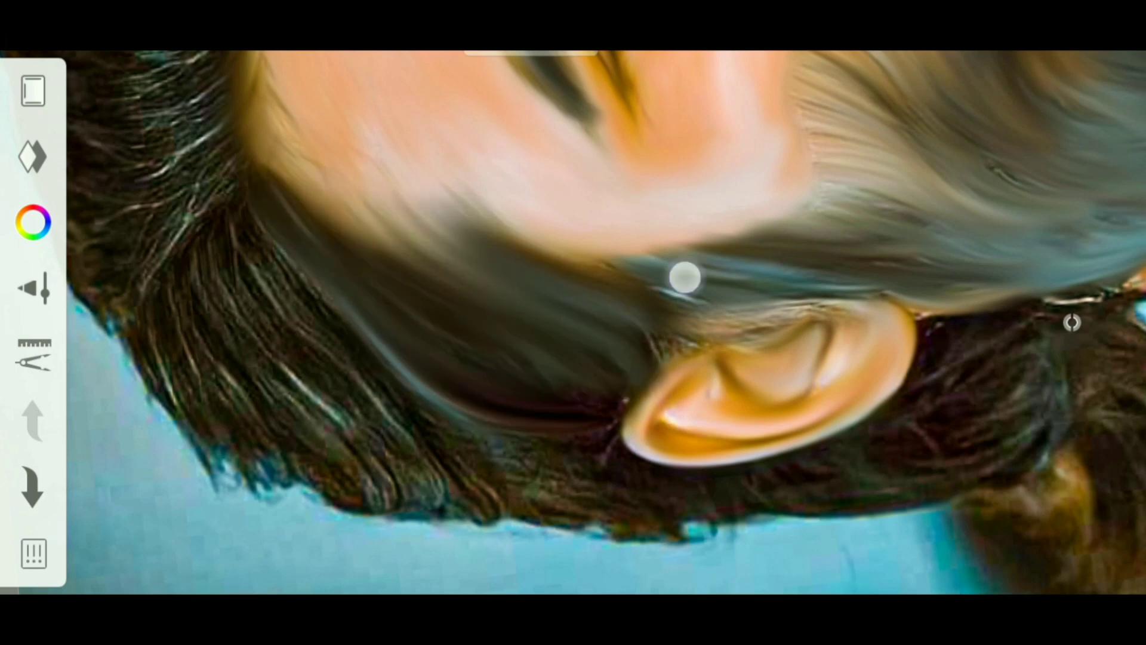
left_click_drag(684, 278, 310, 179)
left_click_drag(453, 257, 298, 161)
left_click_drag(597, 358, 585, 281)
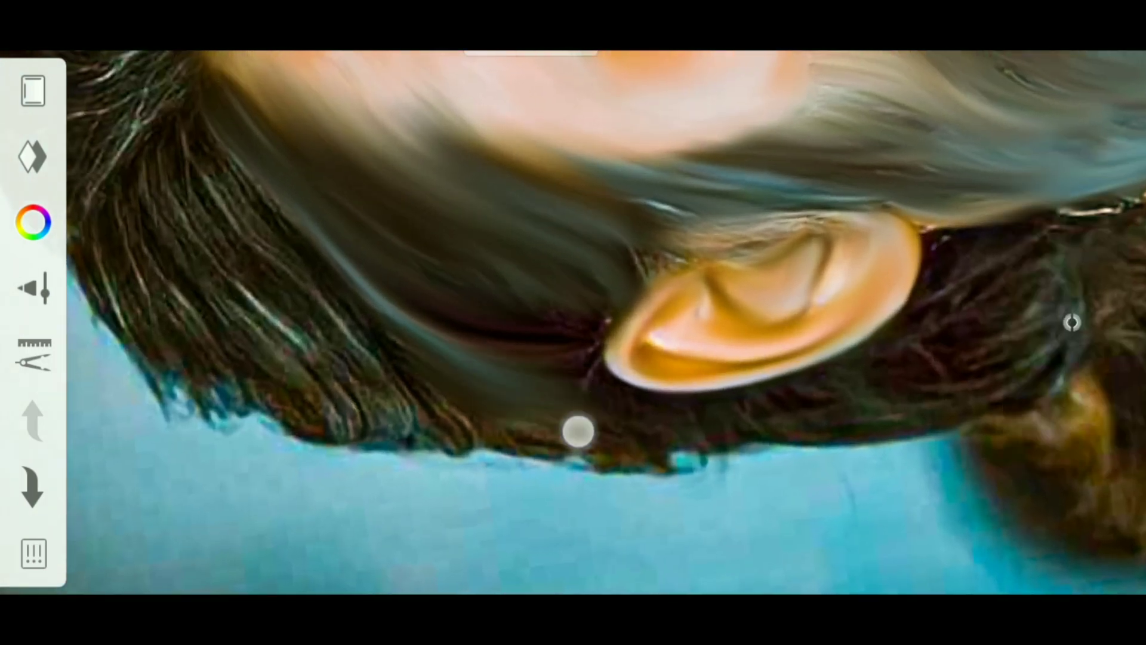
left_click_drag(441, 412, 652, 458)
left_click_drag(538, 298, 656, 227)
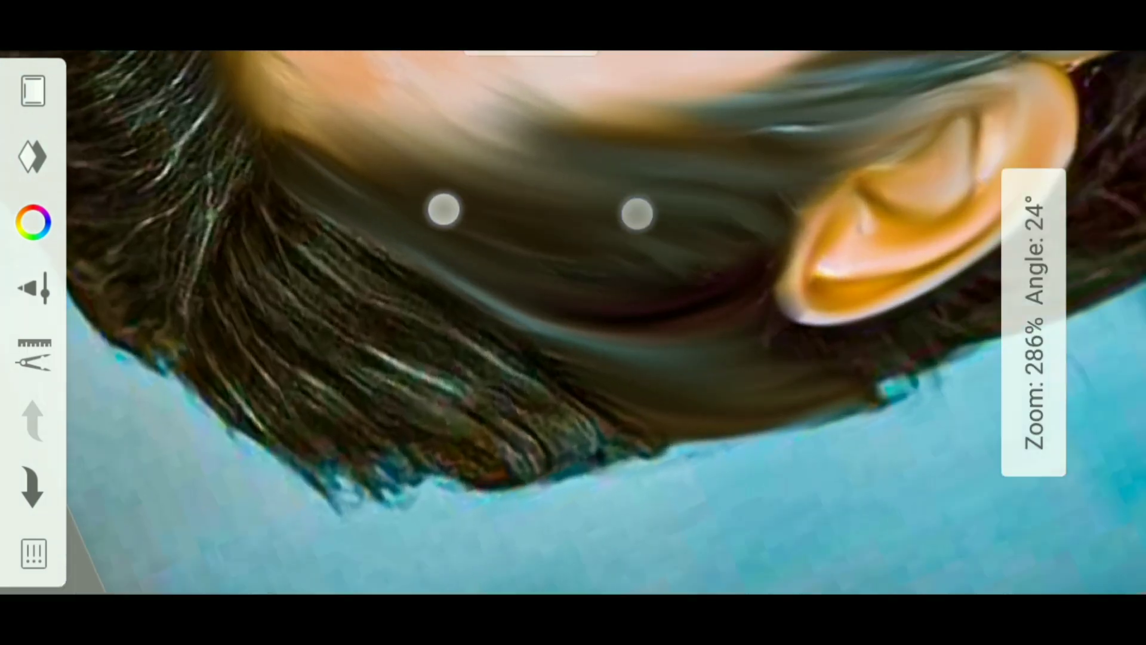
left_click_drag(465, 304, 360, 266)
left_click_drag(711, 454, 454, 335)
left_click_drag(508, 394, 350, 309)
Step: Smooth the lower hair edge with repeated brown airbrush strokes
left_click_drag(537, 299, 639, 239)
mouse_move(281, 257)
left_mouse_down()
mouse_move(325, 333)
mouse_move(460, 468)
left_mouse_up()
left_click_drag(591, 483, 406, 335)
mouse_move(675, 442)
left_mouse_down()
mouse_move(563, 348)
mouse_move(801, 348)
left_mouse_up()
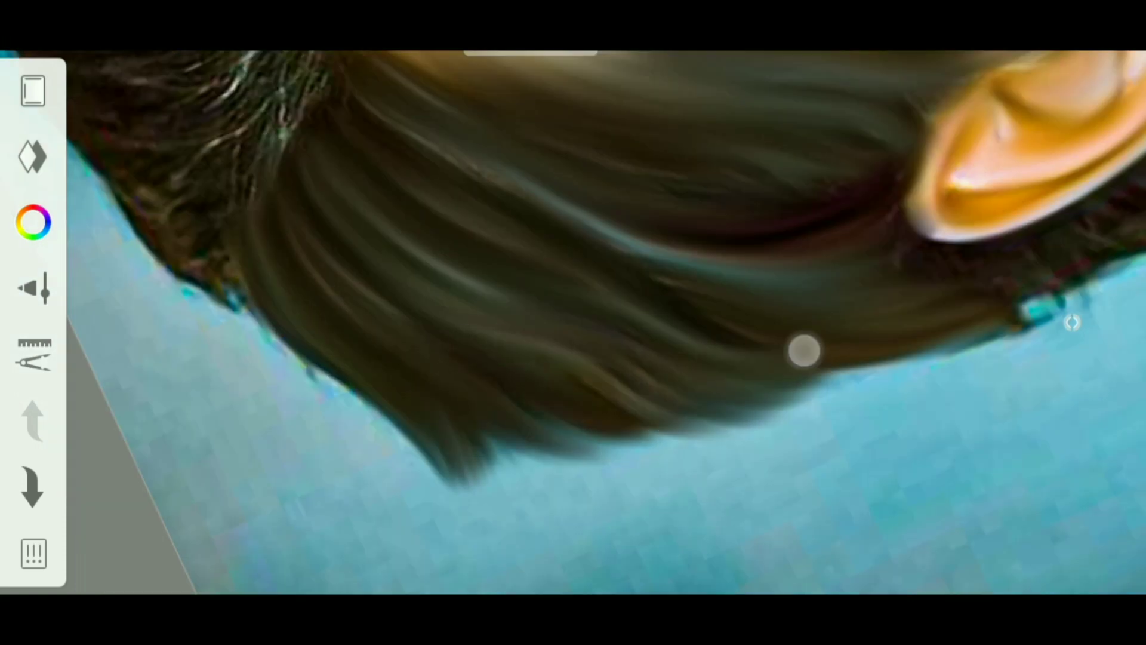
left_click_drag(877, 352, 568, 455)
left_click_drag(537, 299, 611, 279)
left_click_drag(358, 322, 565, 406)
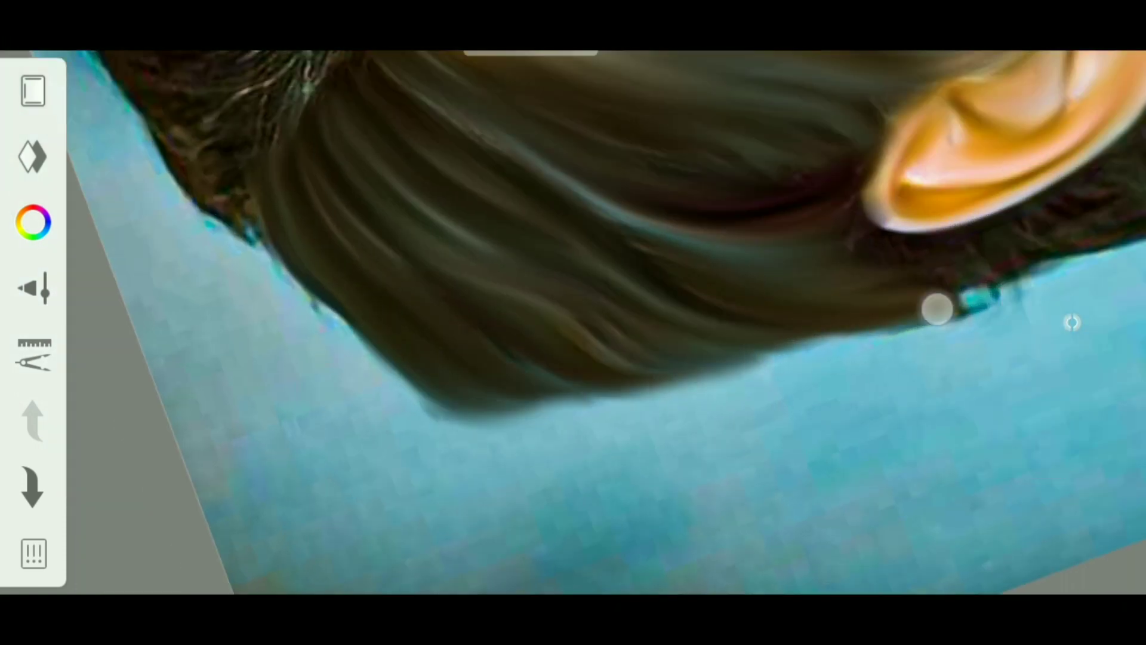
Step: Paint smooth dark hair behind the ear and clean up the hair boundary
mouse_move(937, 309)
left_mouse_down()
mouse_move(604, 245)
mouse_move(478, 275)
left_mouse_up()
mouse_move(687, 364)
left_mouse_down()
mouse_move(793, 302)
mouse_move(621, 281)
left_mouse_up()
left_click_drag(633, 227, 748, 267)
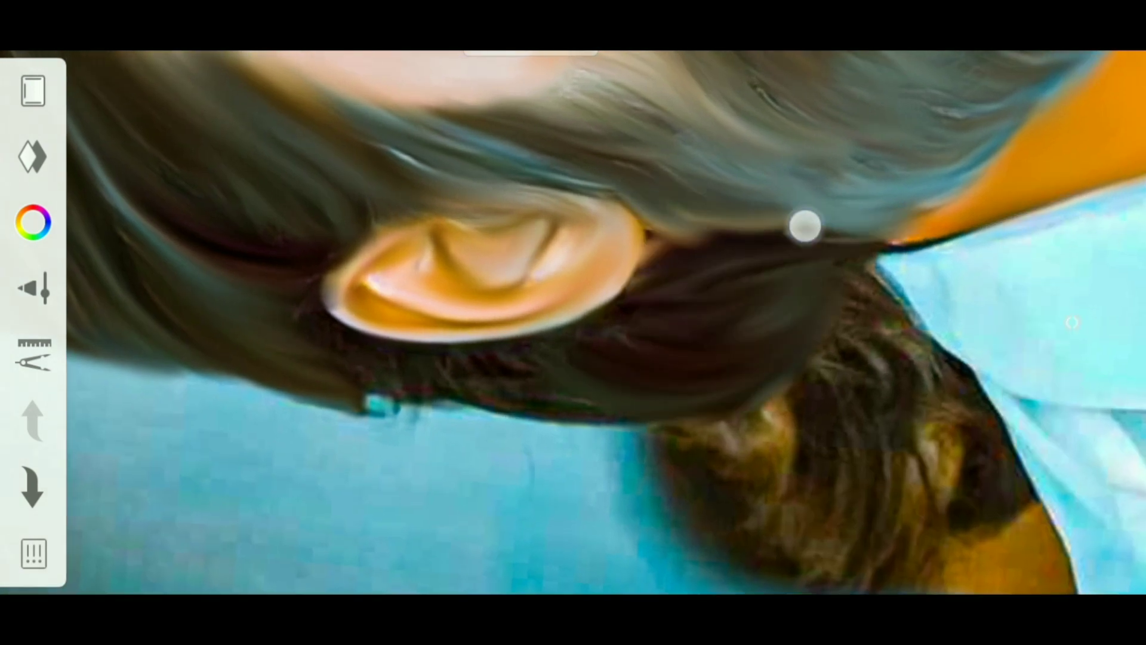
left_click_drag(344, 330, 437, 281)
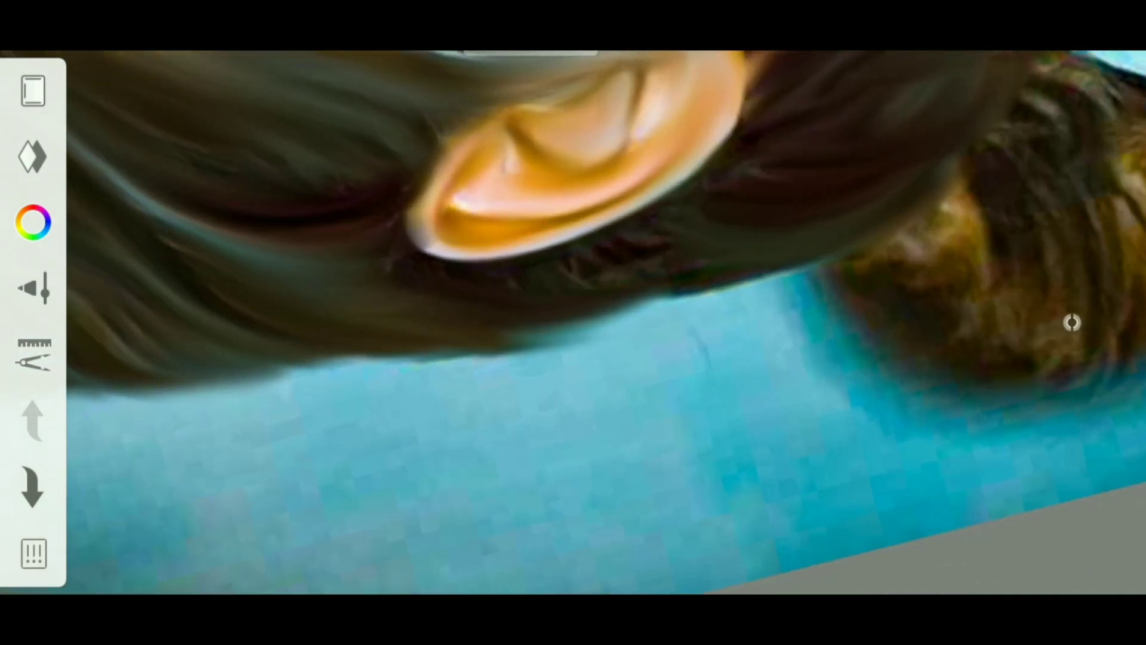
left_click_drag(725, 278, 647, 240)
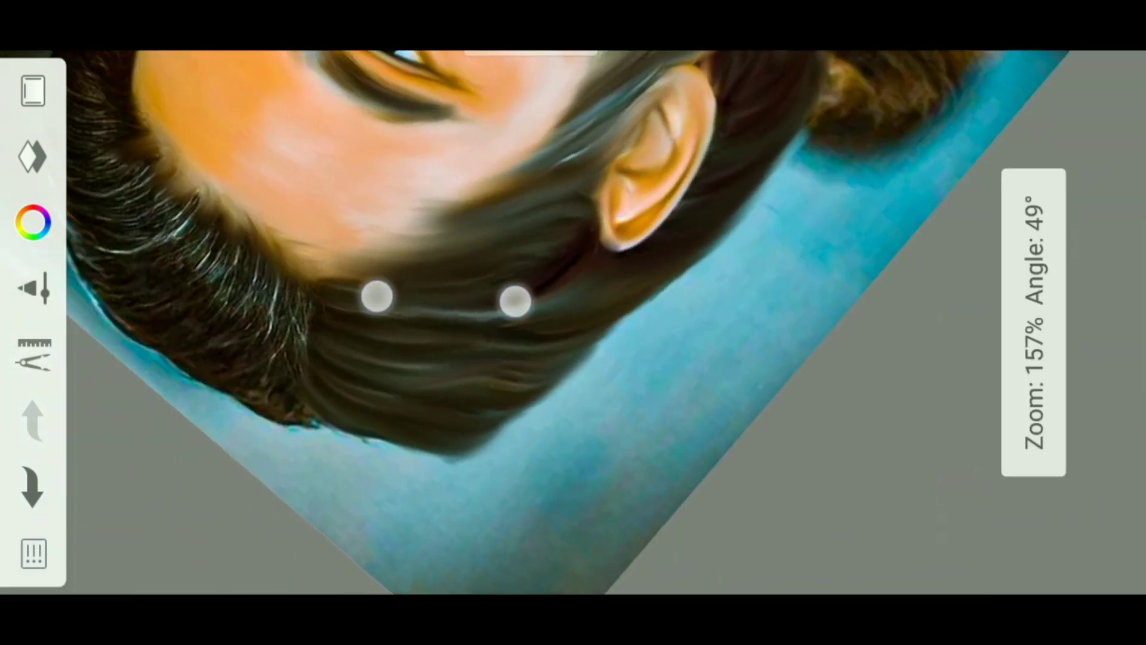
mouse_move(376, 297)
left_mouse_down()
mouse_move(281, 146)
mouse_move(302, 166)
mouse_move(456, 223)
mouse_move(243, 199)
mouse_move(278, 298)
left_mouse_up()
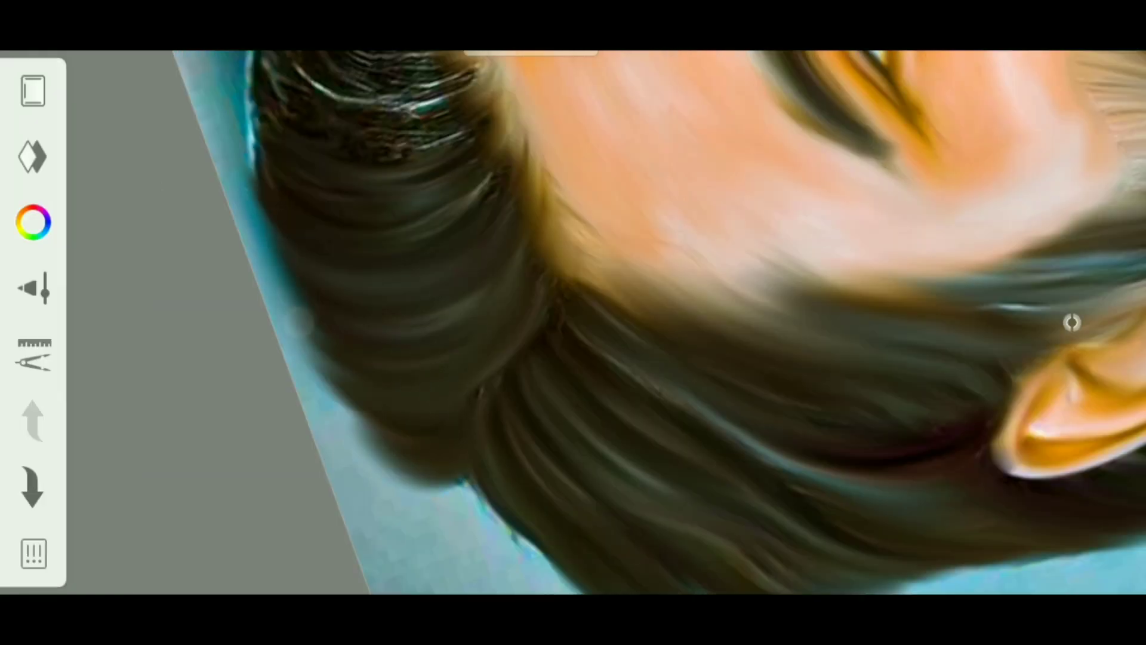
Step: Airbrush dark brown strokes over the cyan highlights along the side and outer hair edge
left_click_drag(363, 258, 418, 251)
mouse_move(310, 287)
left_mouse_down()
mouse_move(468, 256)
mouse_move(501, 275)
mouse_move(576, 445)
left_mouse_up()
scroll(573, 323, "up", 3)
mouse_move(311, 212)
left_mouse_down()
mouse_move(350, 246)
mouse_move(482, 244)
mouse_move(555, 261)
mouse_move(418, 370)
left_mouse_up()
left_click_drag(280, 227, 305, 345)
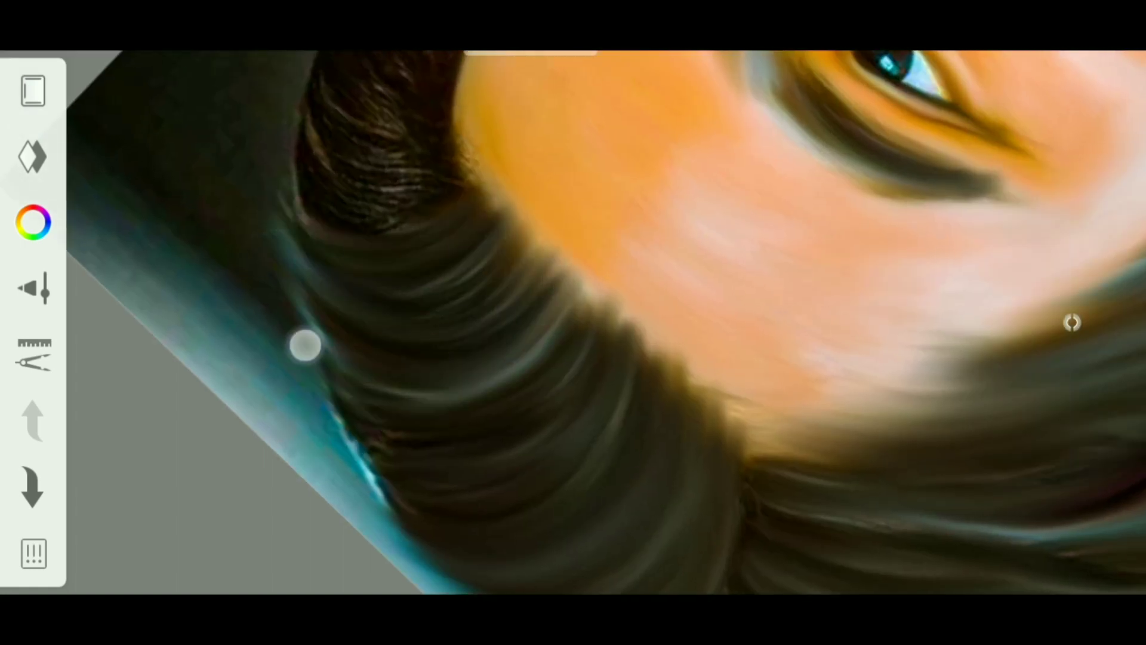
left_click_drag(495, 477, 436, 399)
scroll(573, 323, "down", 2)
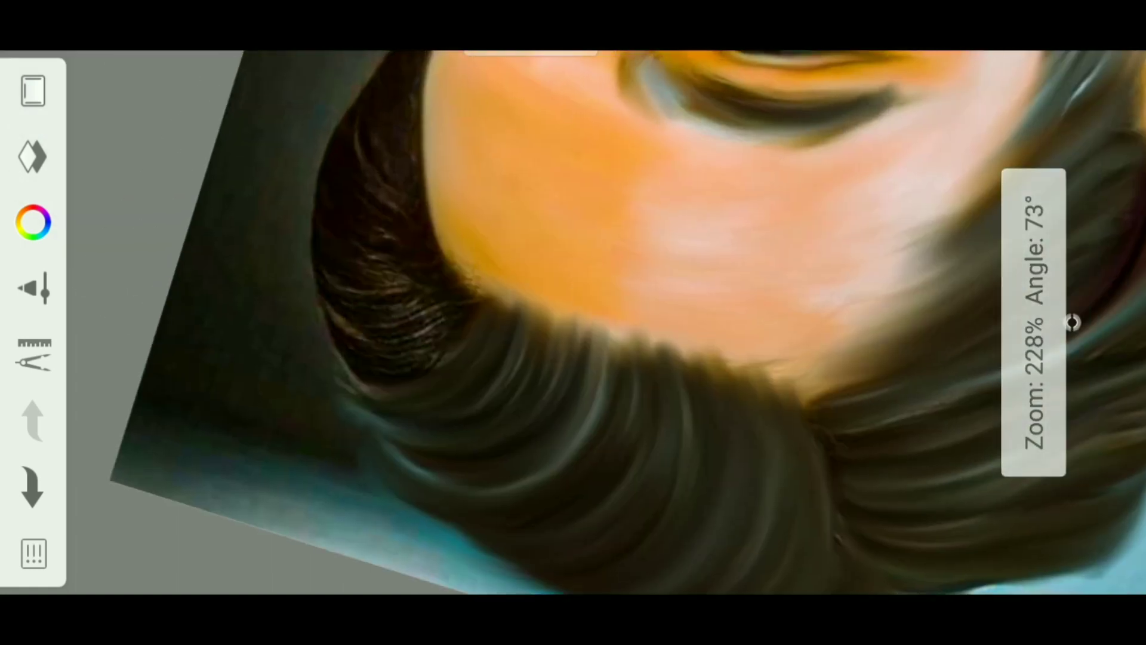
mouse_move(433, 266)
left_mouse_down()
mouse_move(402, 305)
mouse_move(505, 289)
mouse_move(430, 232)
left_mouse_up()
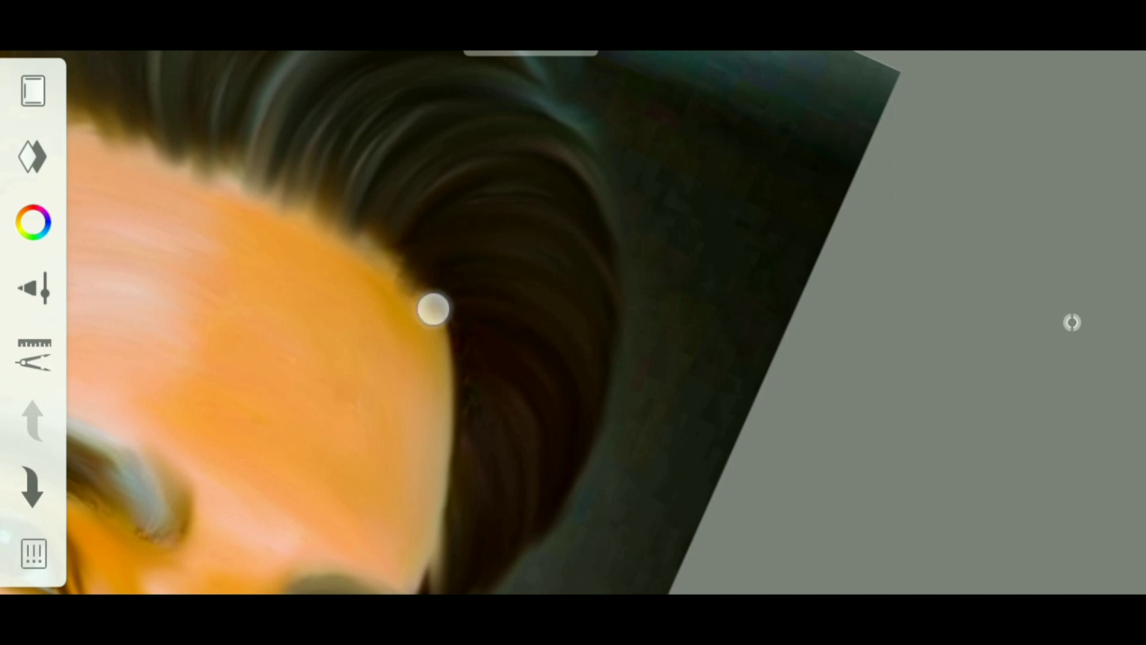
mouse_move(434, 309)
left_mouse_down()
mouse_move(516, 225)
mouse_move(574, 277)
left_mouse_up()
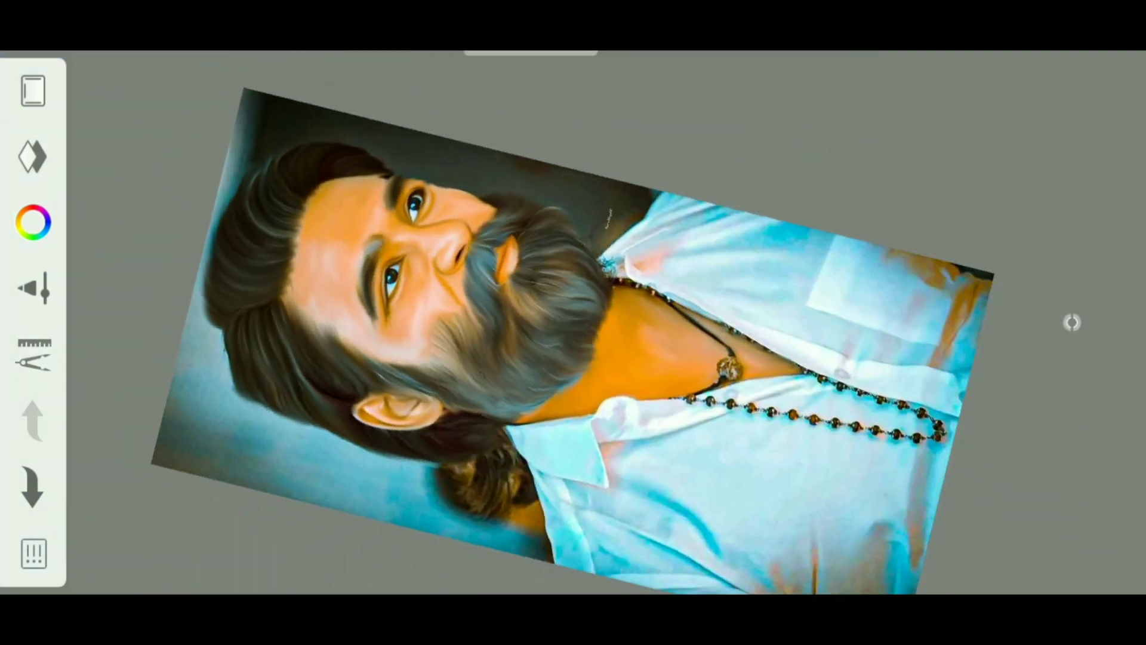
Step: Paint dark brown hair strands over the orange patch behind the neck and ear, then check
left_click_drag(729, 205, 552, 409)
mouse_move(704, 243)
left_mouse_down()
mouse_move(663, 240)
mouse_move(659, 324)
mouse_move(716, 323)
left_mouse_up()
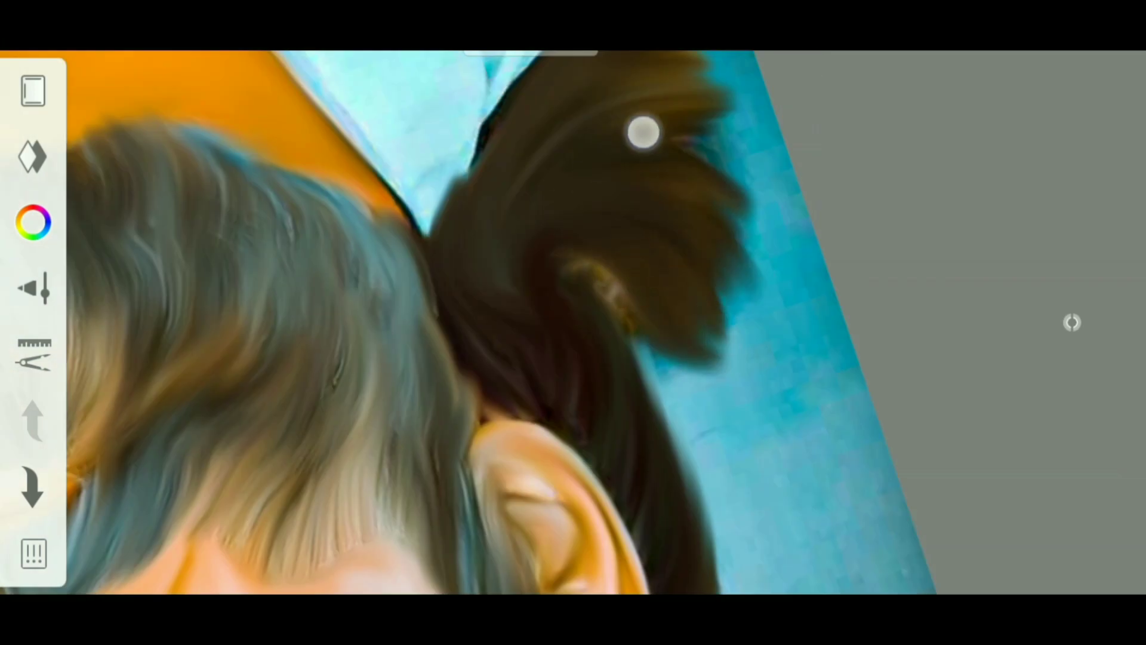
left_click_drag(643, 132, 514, 272)
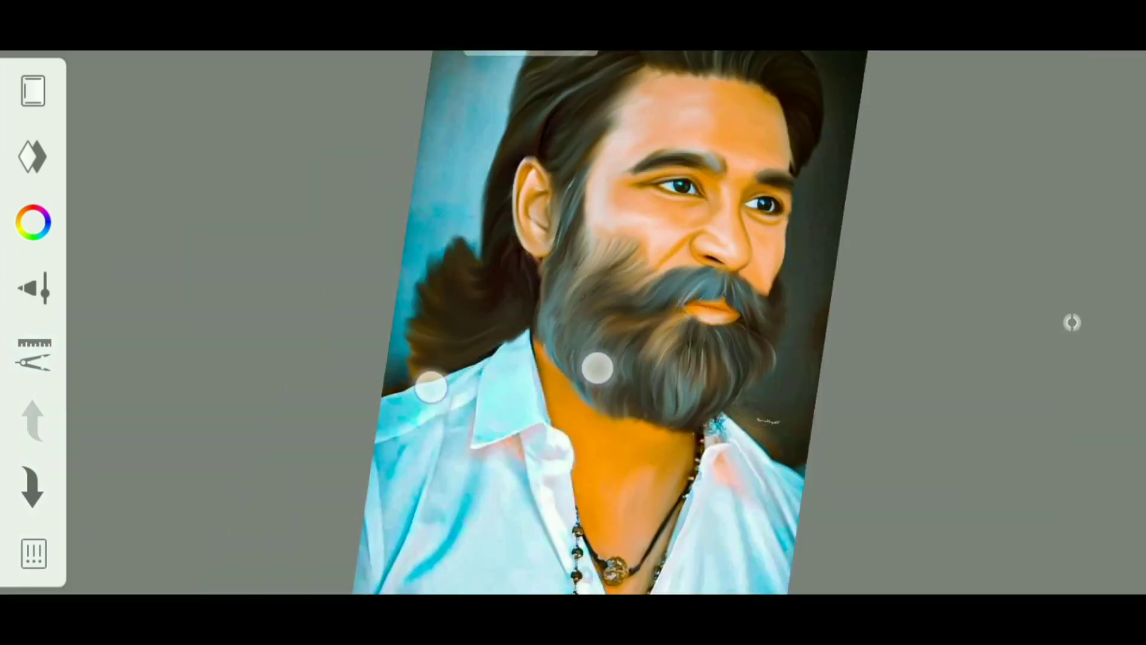
left_click_drag(577, 363, 594, 241)
left_click_drag(367, 181, 416, 340)
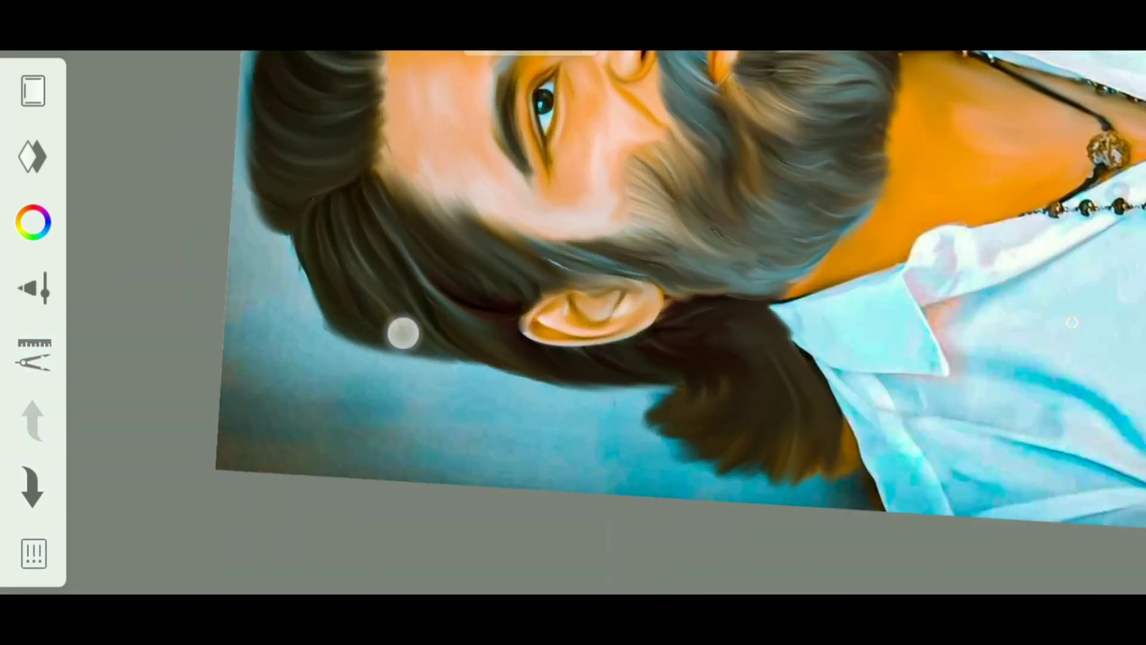
scroll(1072, 322, "down", 5)
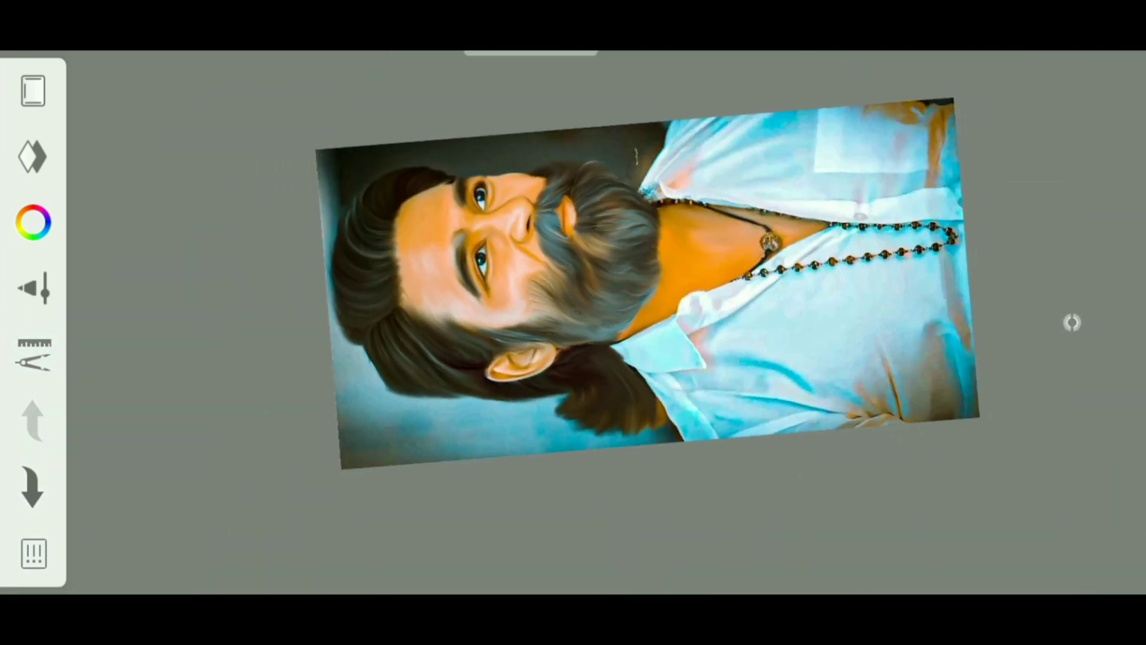
Step: Adjust the zoom on the portrait to frame the eyes
scroll(1072, 322, "up", 4)
scroll(1072, 322, "up", 3)
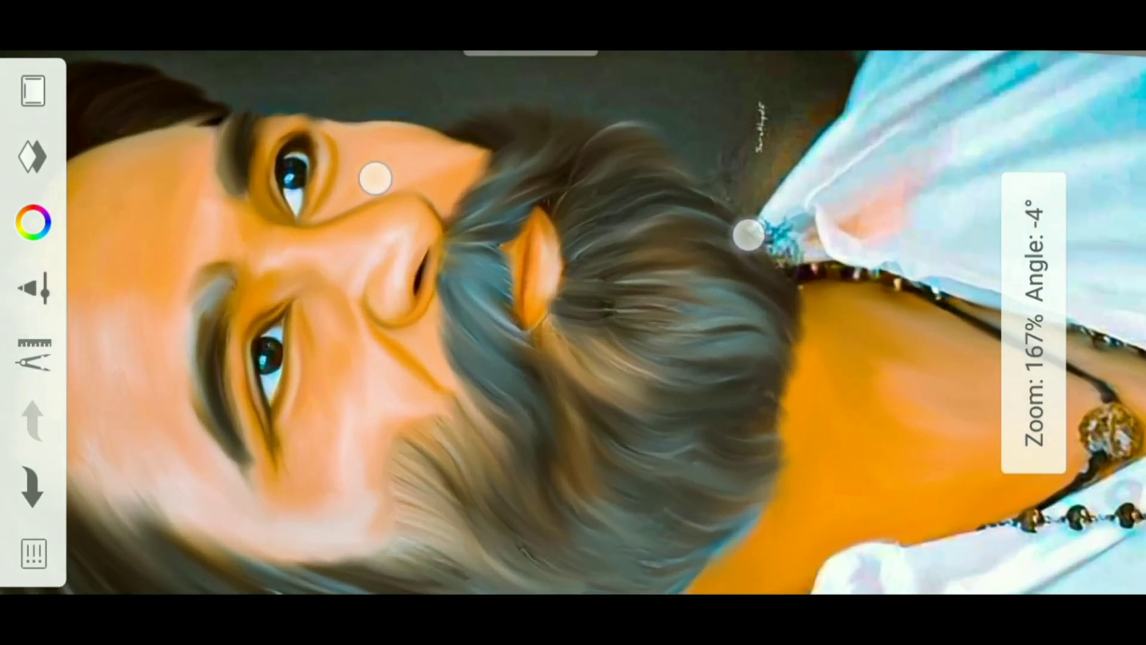
scroll(1072, 323, "up", 5)
scroll(404, 318, "down", 2)
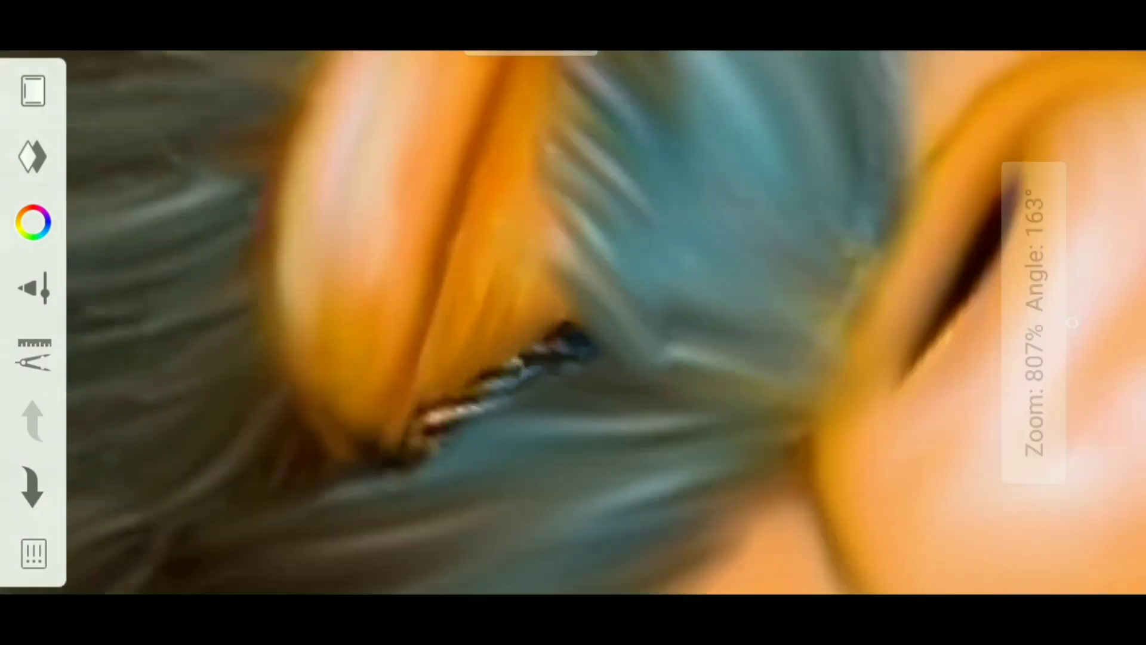
scroll(363, 294, "down", 5)
scroll(546, 211, "down", 2)
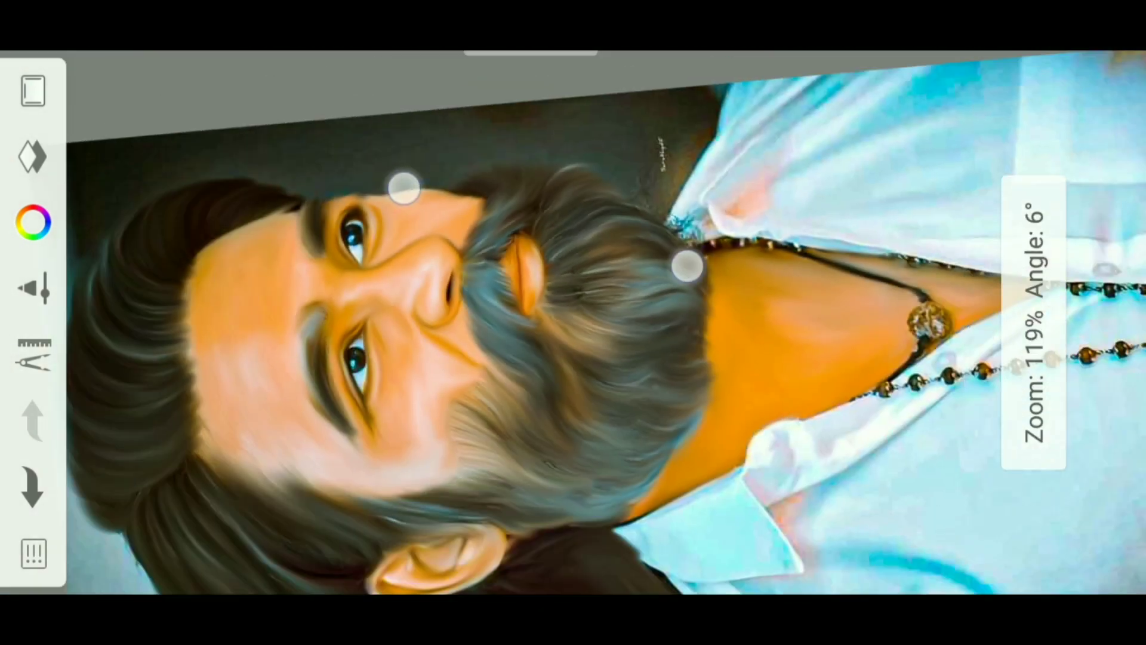
scroll(546, 210, "down", 3)
scroll(554, 238, "up", 5)
scroll(603, 221, "up", 10)
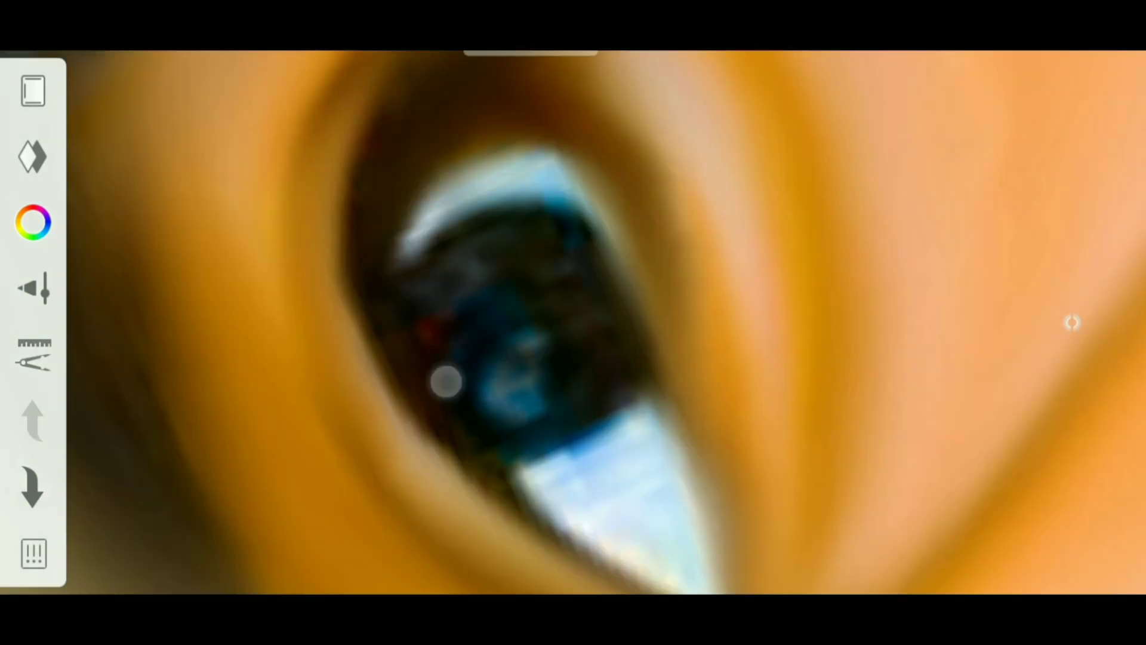
scroll(423, 342, "down", 3)
scroll(552, 381, "up", 2)
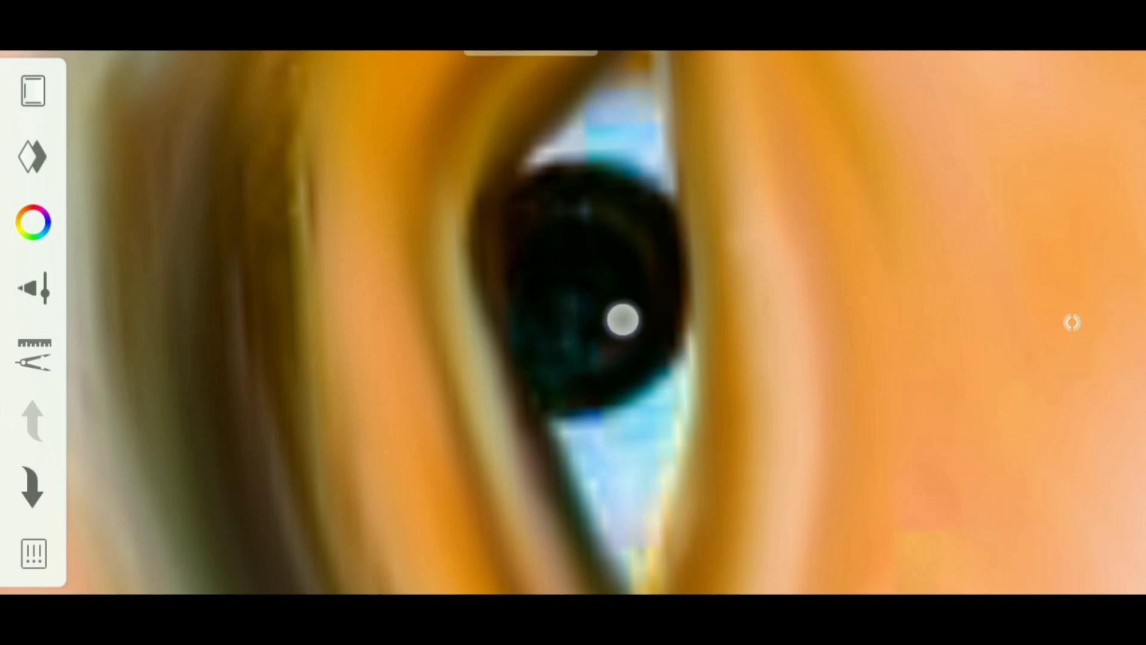
scroll(622, 320, "down", 3)
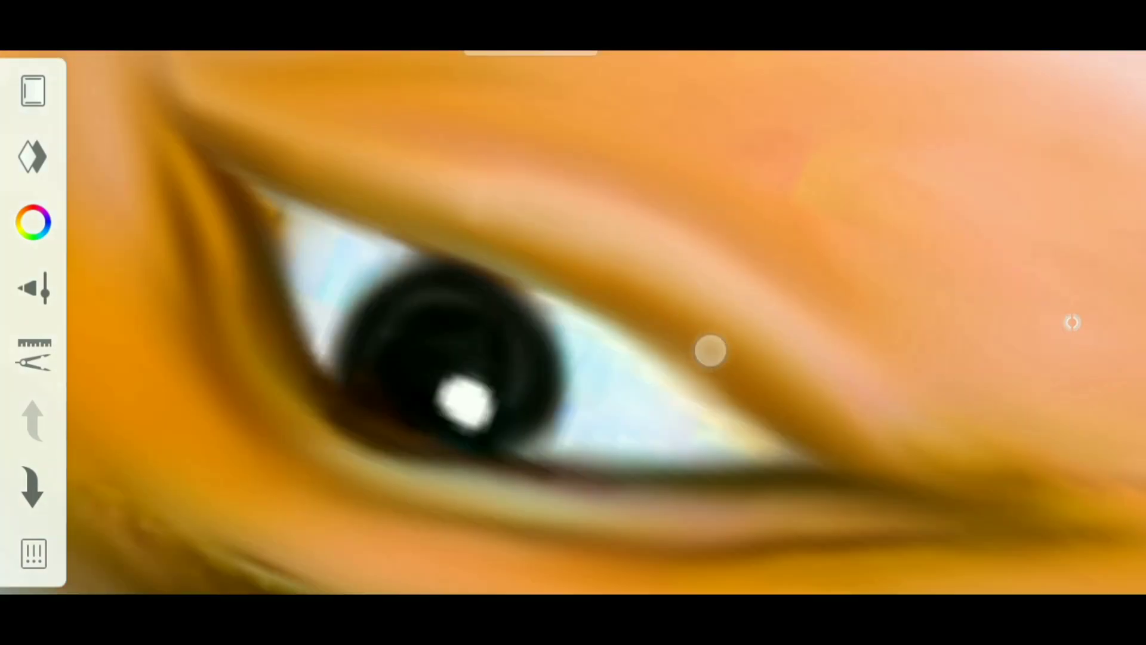
Step: Bring the left eye upright, zoom far into its iris and level it horizontally
left_click_drag(708, 348, 645, 238)
scroll(687, 268, "down", 3)
scroll(459, 263, "up", 3)
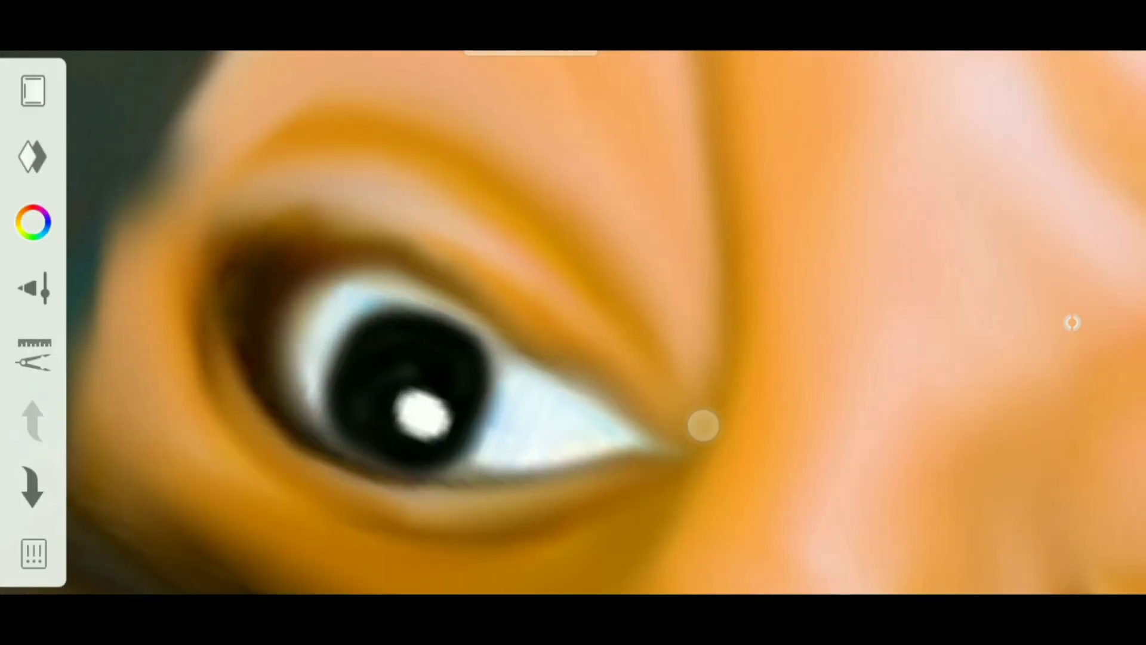
left_click_drag(701, 424, 402, 261)
scroll(401, 261, "down", 3)
scroll(573, 322, "up", 3)
scroll(573, 323, "down", 3)
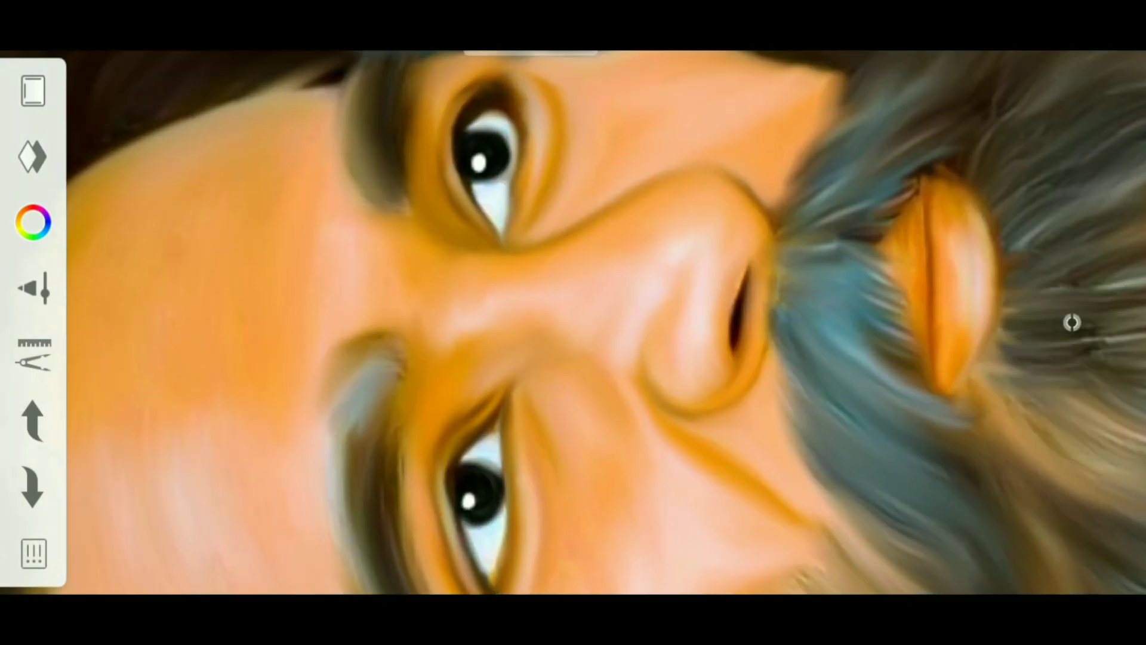
scroll(573, 322, "up", 2)
scroll(573, 323, "up", 2)
left_click_drag(686, 249, 732, 289)
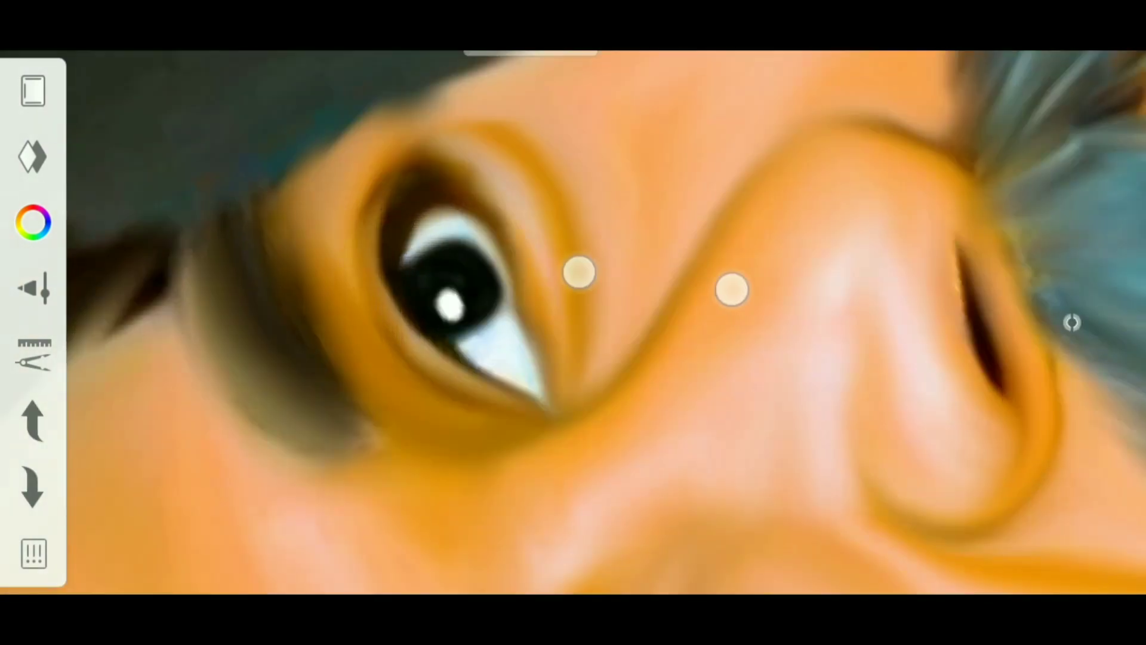
scroll(627, 332, "up", 5)
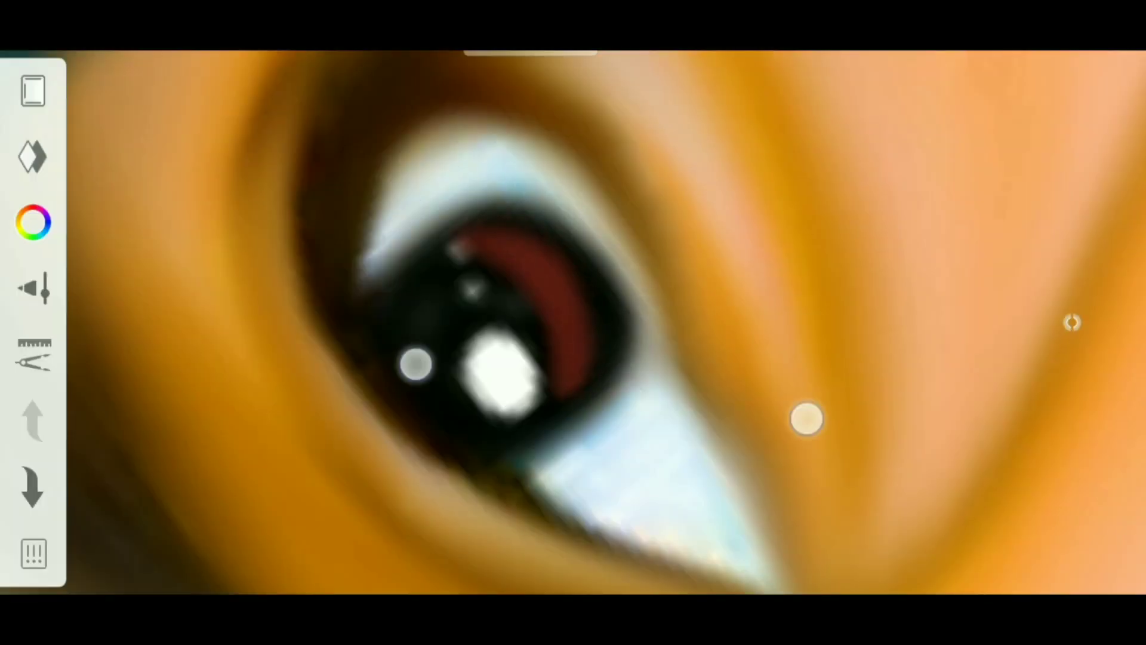
scroll(611, 392, "down", 3)
scroll(649, 328, "up", 3)
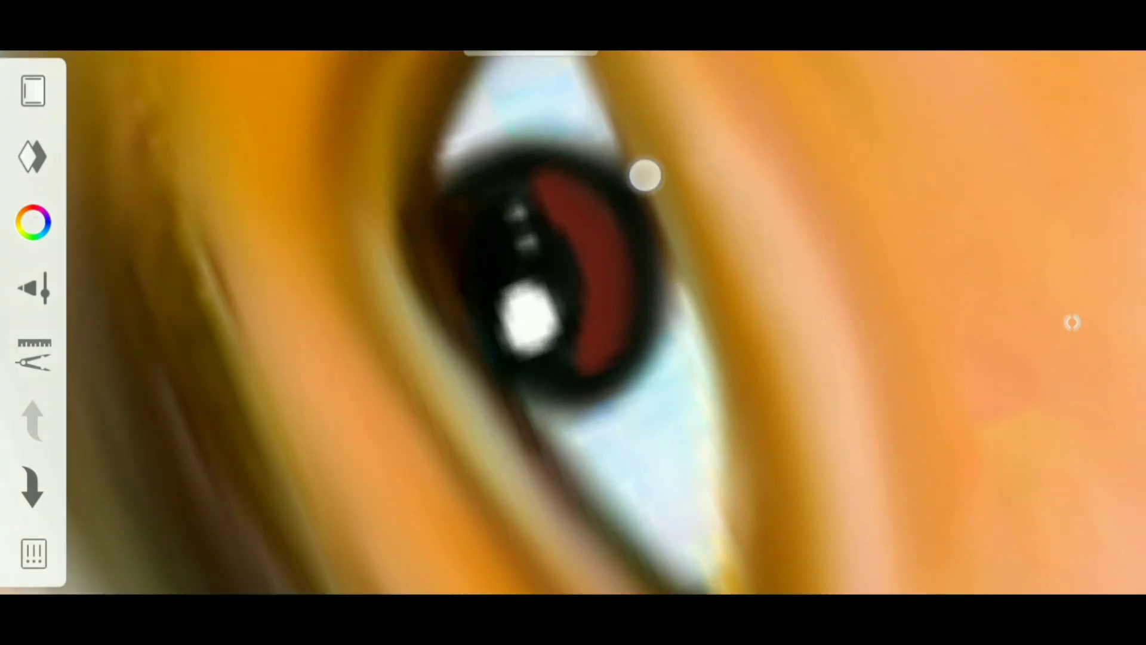
left_click_drag(644, 175, 705, 269)
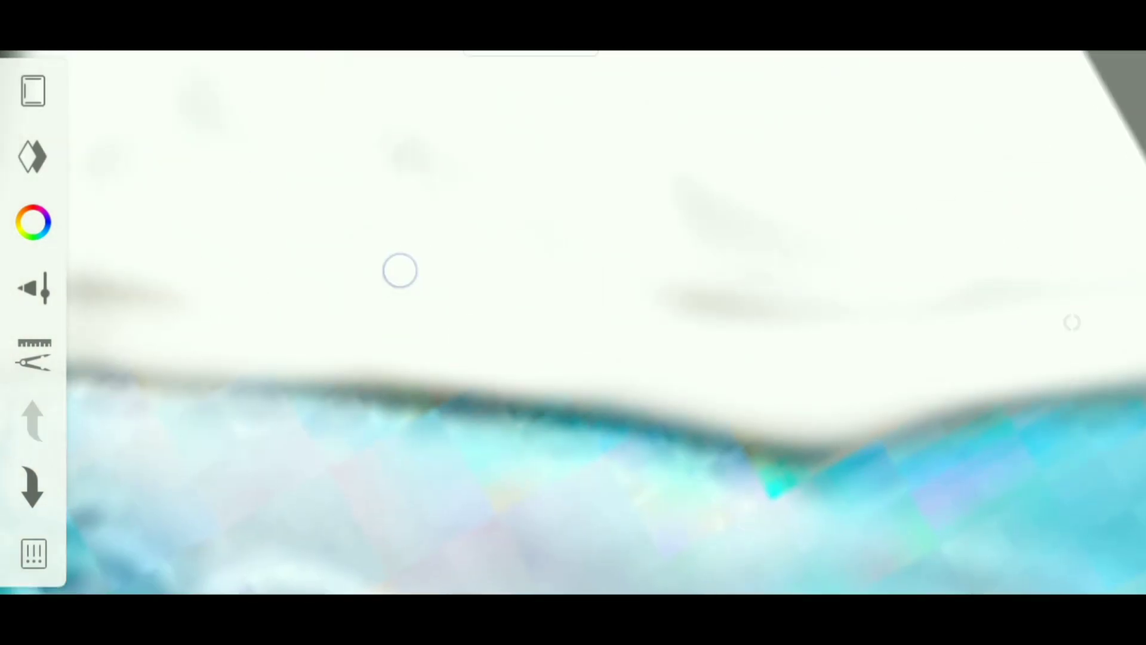
Step: Airbrush the background along the hair outline and shoulder, resizing the brush as needed
scroll(597, 269, "down", 10)
scroll(585, 233, "down", 2)
left_click_drag(701, 224, 672, 158)
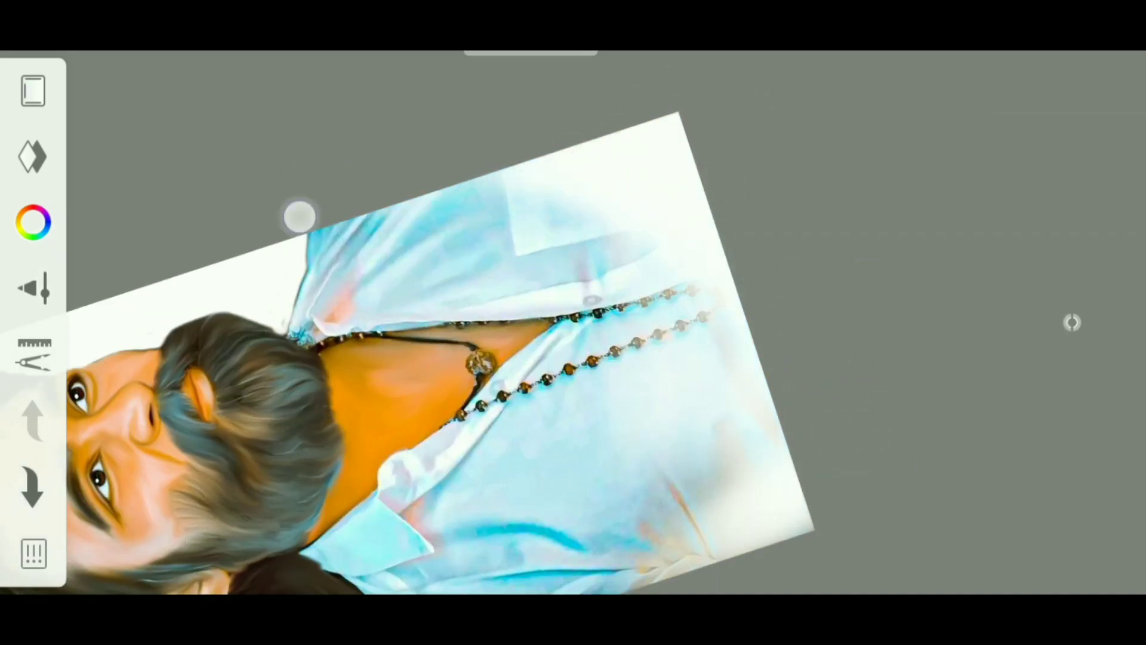
left_click_drag(299, 217, 322, 238)
scroll(335, 255, "up", 10)
mouse_move(610, 328)
left_mouse_down()
mouse_move(653, 247)
mouse_move(506, 184)
left_mouse_up()
scroll(774, 457, "up", 5)
left_click_drag(775, 458, 572, 236)
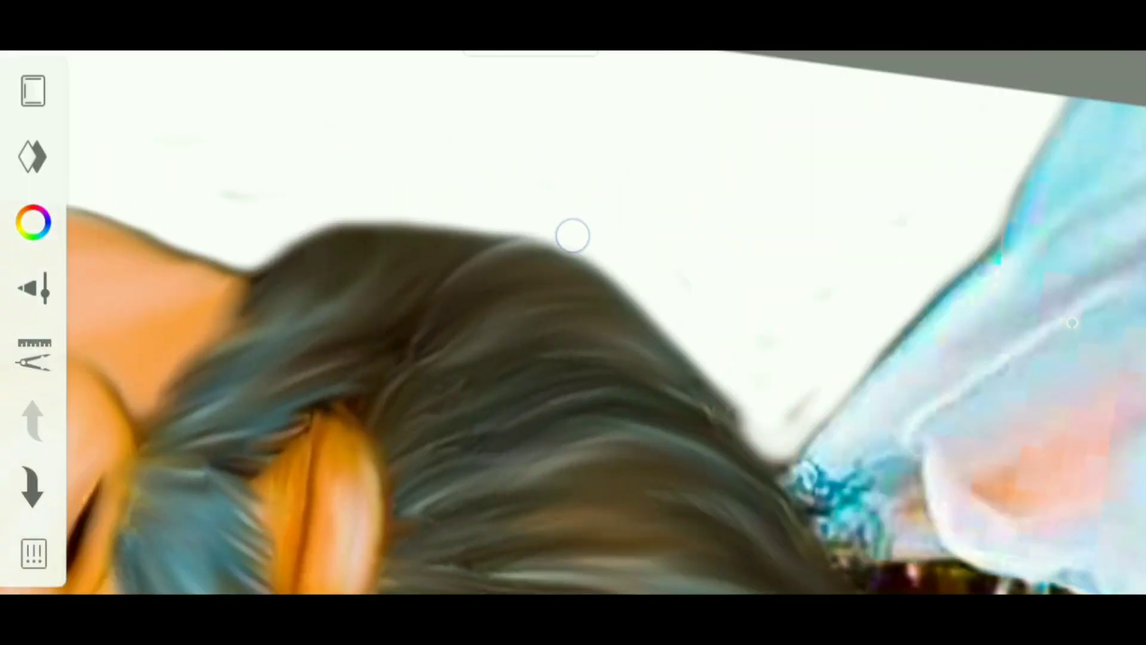
mouse_move(311, 213)
left_mouse_down()
mouse_move(251, 232)
mouse_move(606, 334)
left_mouse_up()
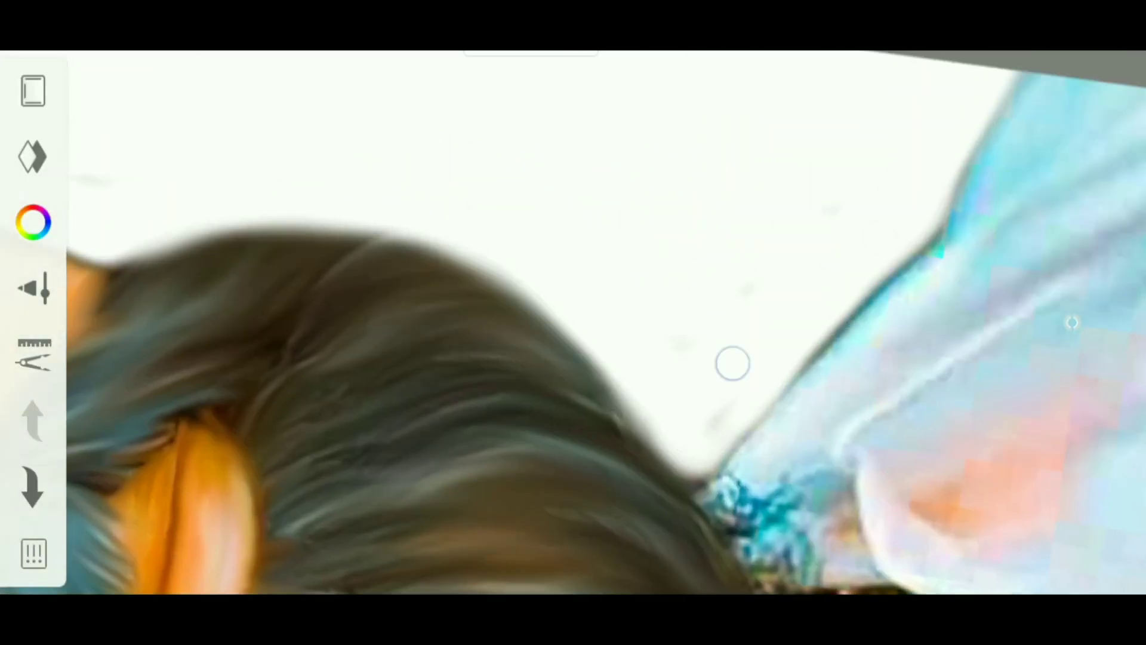
mouse_move(732, 363)
left_mouse_down()
mouse_move(448, 210)
mouse_move(466, 236)
mouse_move(466, 189)
mouse_move(481, 195)
mouse_move(788, 361)
mouse_move(673, 242)
mouse_move(394, 197)
mouse_move(471, 137)
mouse_move(307, 187)
mouse_move(501, 323)
mouse_move(545, 238)
mouse_move(679, 460)
mouse_move(621, 195)
mouse_move(786, 265)
left_mouse_up()
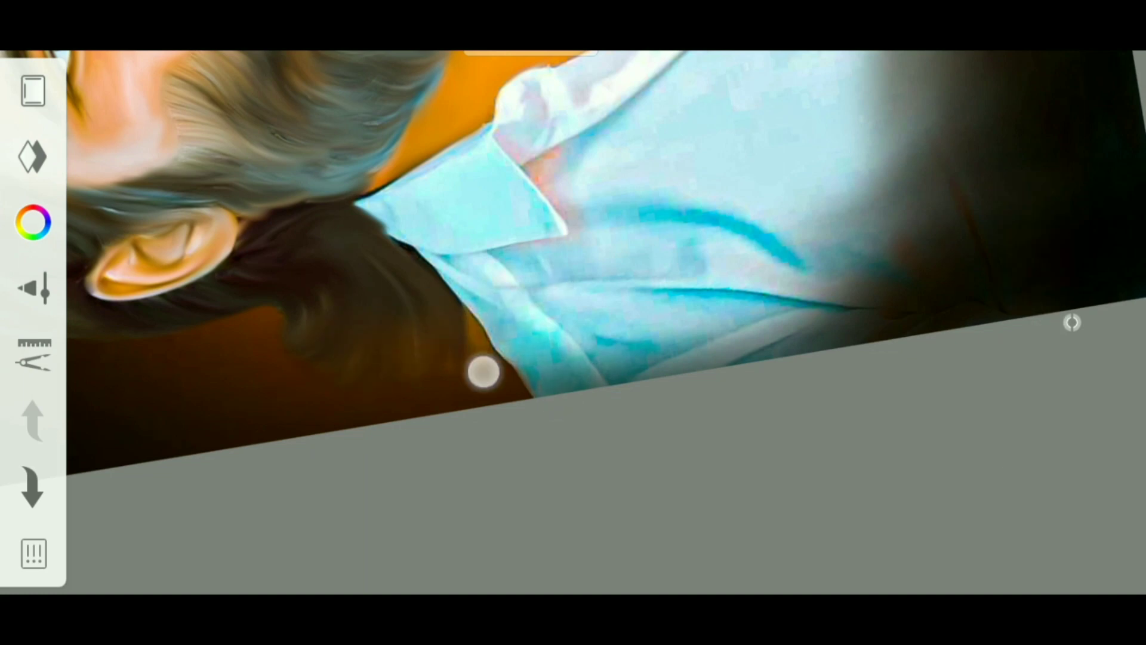
Step: Work the black-to-orange vignette around the shirt, ear and skin, then review the whole portrait
mouse_move(484, 372)
left_mouse_down()
mouse_move(667, 352)
mouse_move(961, 354)
left_mouse_up()
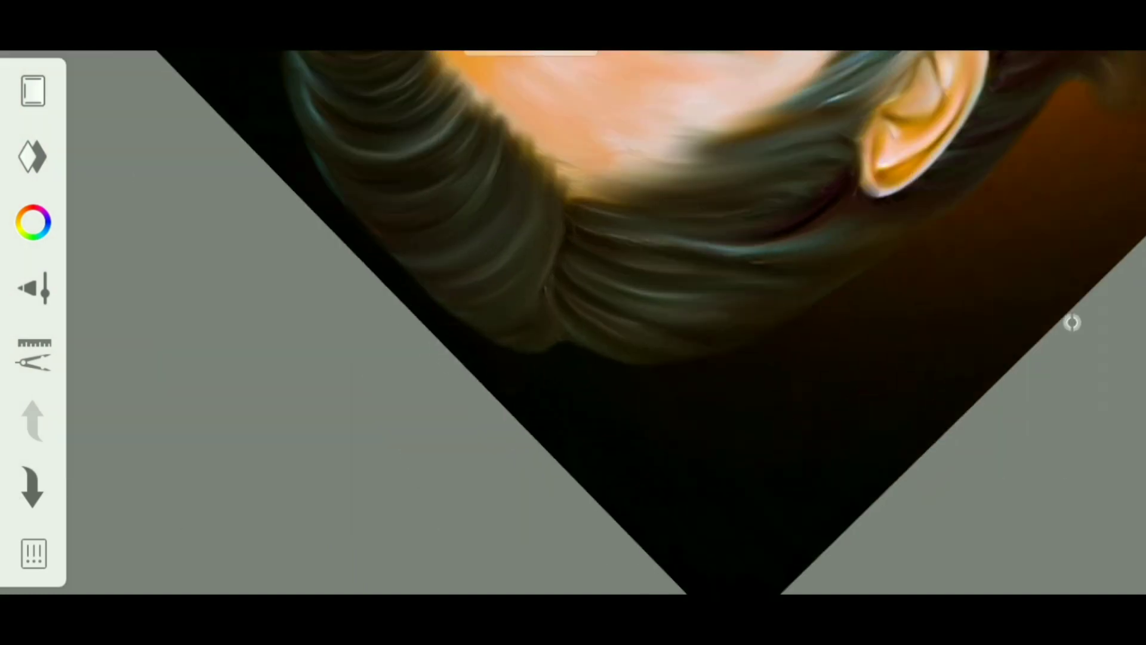
mouse_move(471, 212)
left_mouse_down()
mouse_move(530, 331)
mouse_move(307, 192)
left_mouse_up()
mouse_move(537, 298)
left_mouse_down()
mouse_move(656, 179)
mouse_move(478, 268)
mouse_move(707, 328)
mouse_move(660, 431)
left_mouse_up()
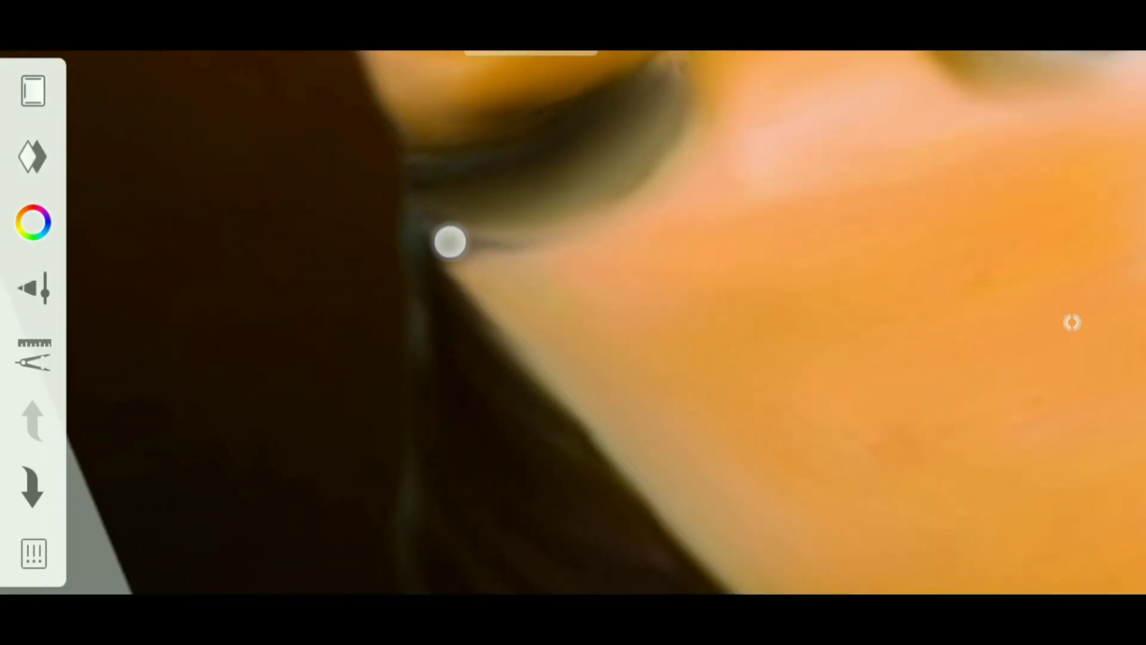
mouse_move(597, 298)
left_mouse_down()
mouse_move(709, 246)
mouse_move(487, 261)
mouse_move(745, 254)
left_mouse_up()
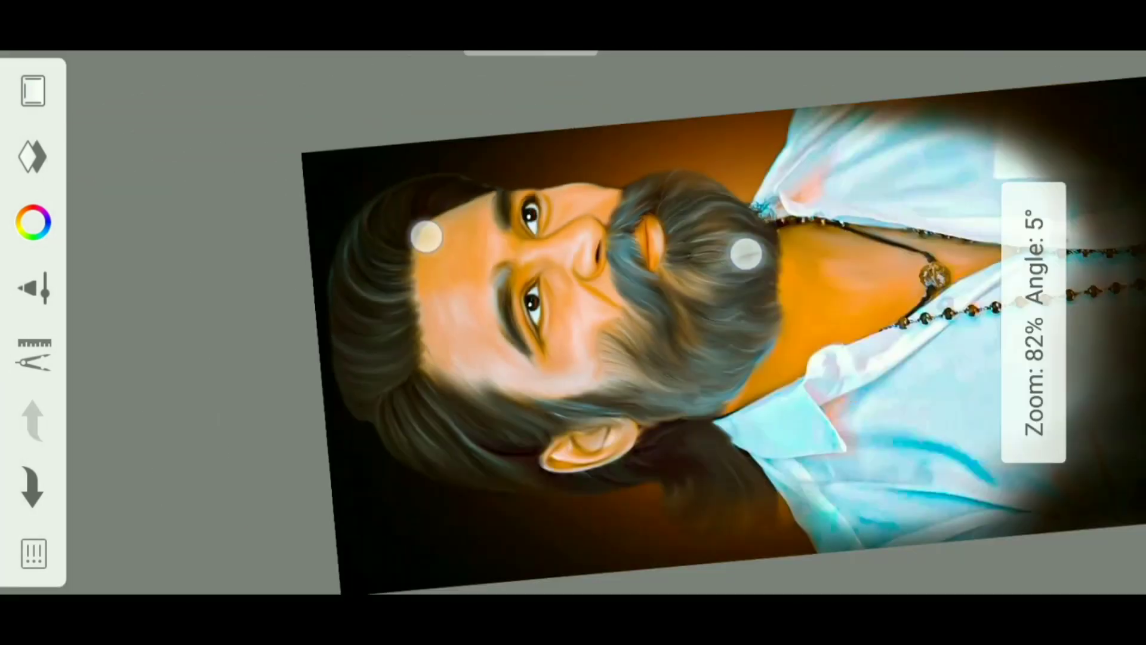
left_click_drag(537, 286, 251, 108)
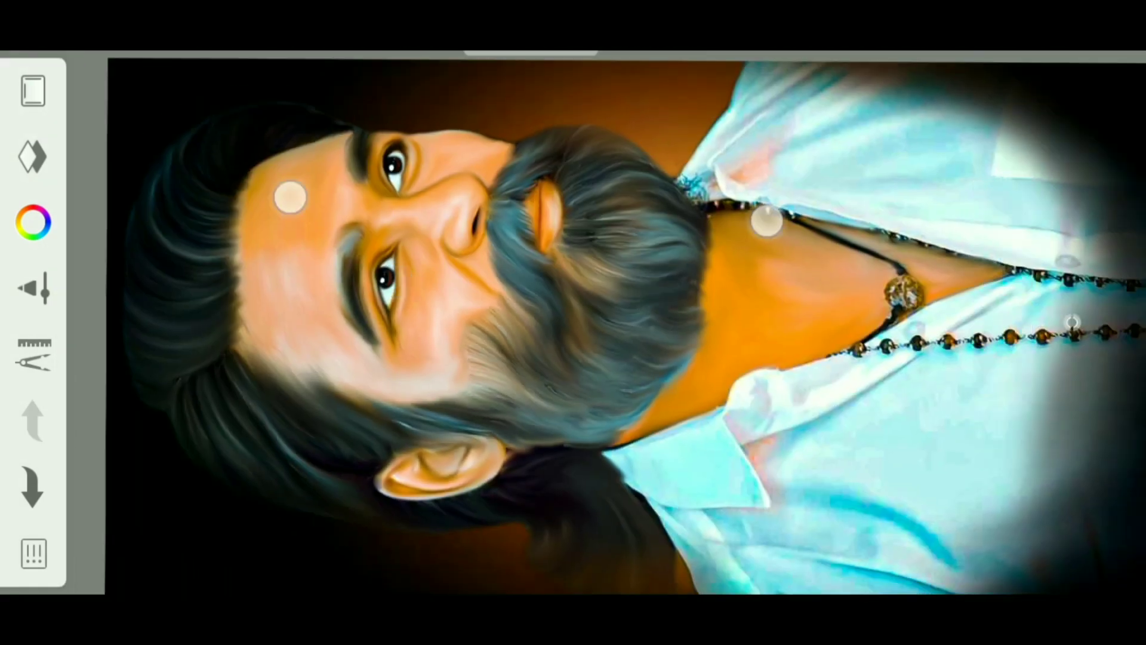